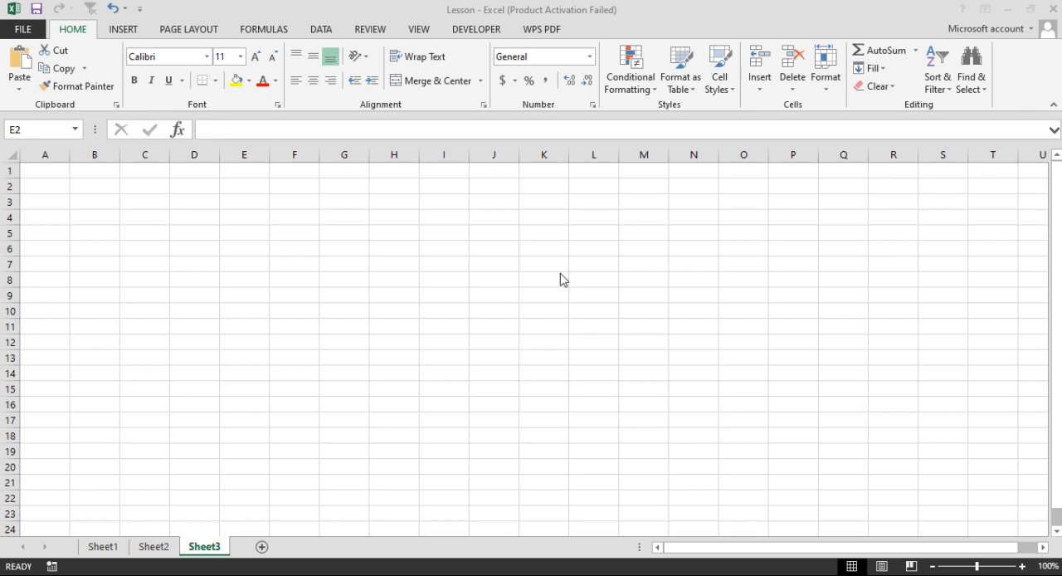
Paste the copied quotation picture into Sheet3 and move it over columns O to T as a layout reference.
{"action": "left_click", "coordinate": [264, 185]}
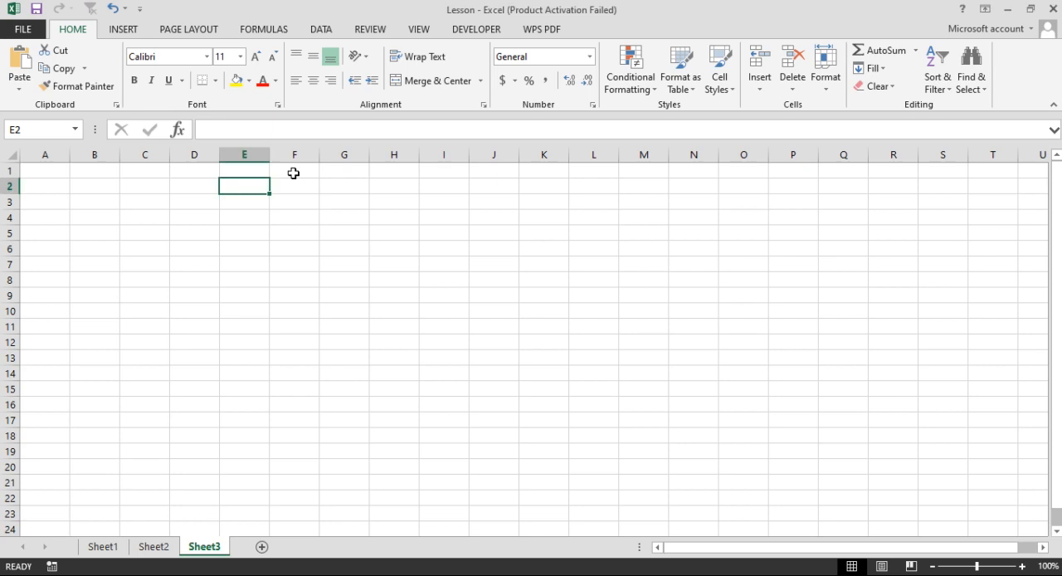
{"action": "key", "text": "ctrl+v"}
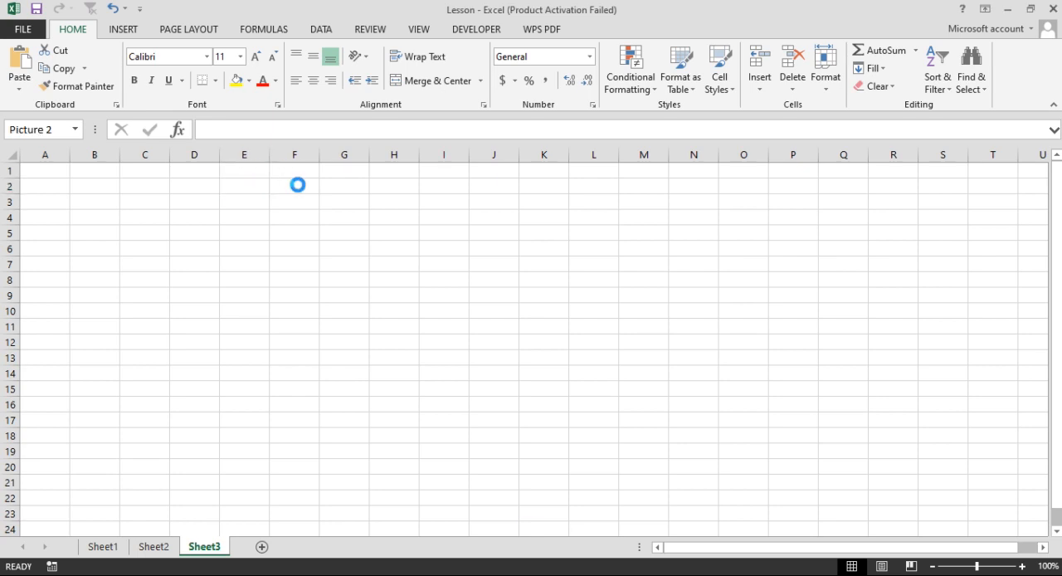
{"action": "scroll", "coordinate": [349, 285], "scroll_direction": "down", "scroll_amount": 3}
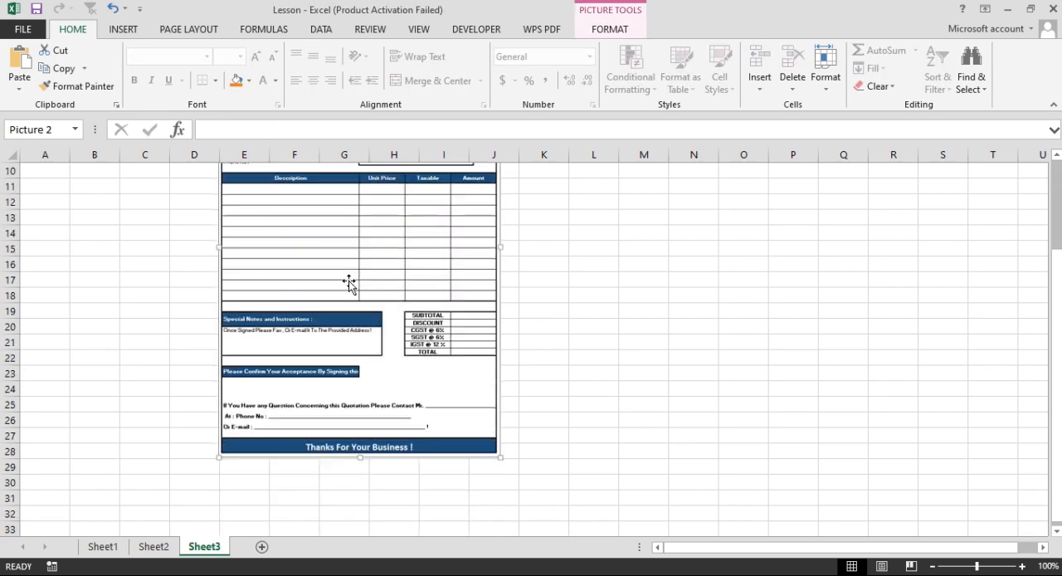
{"action": "scroll", "coordinate": [365, 298], "scroll_direction": "up", "scroll_amount": 3}
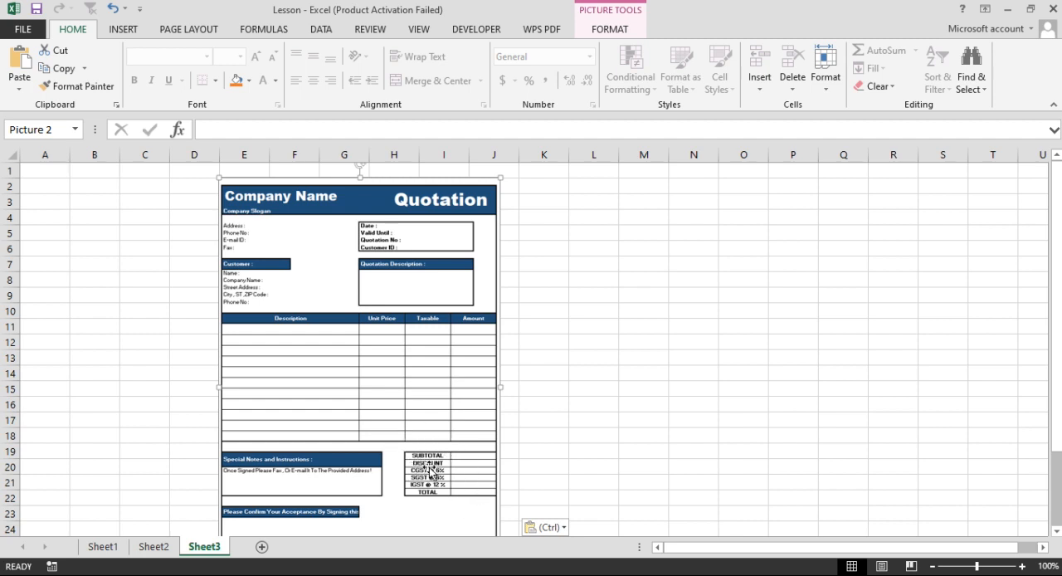
{"action": "scroll", "coordinate": [429, 469], "scroll_direction": "down", "scroll_amount": 1}
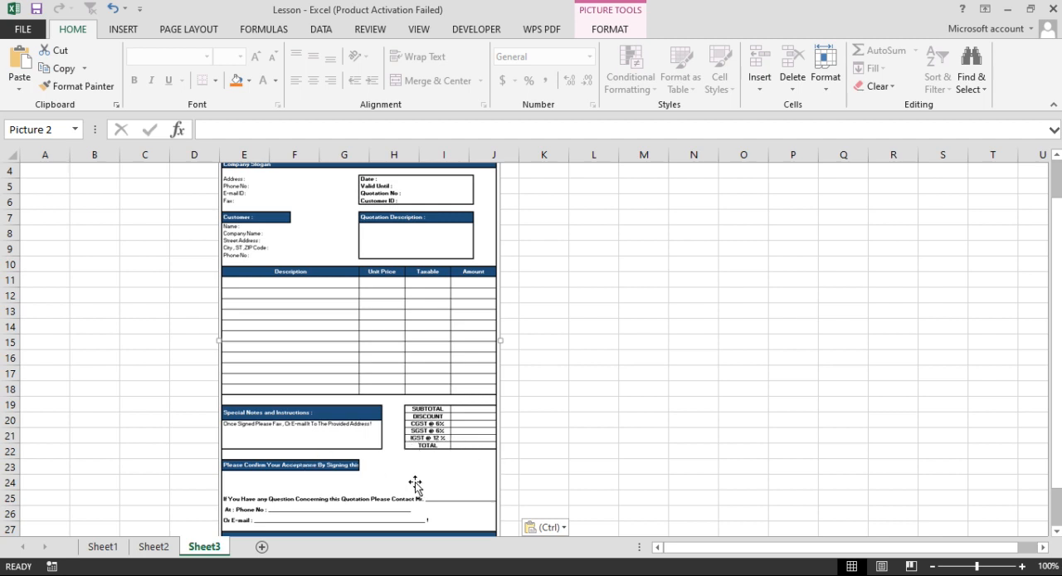
{"action": "scroll", "coordinate": [348, 516], "scroll_direction": "down", "scroll_amount": 2}
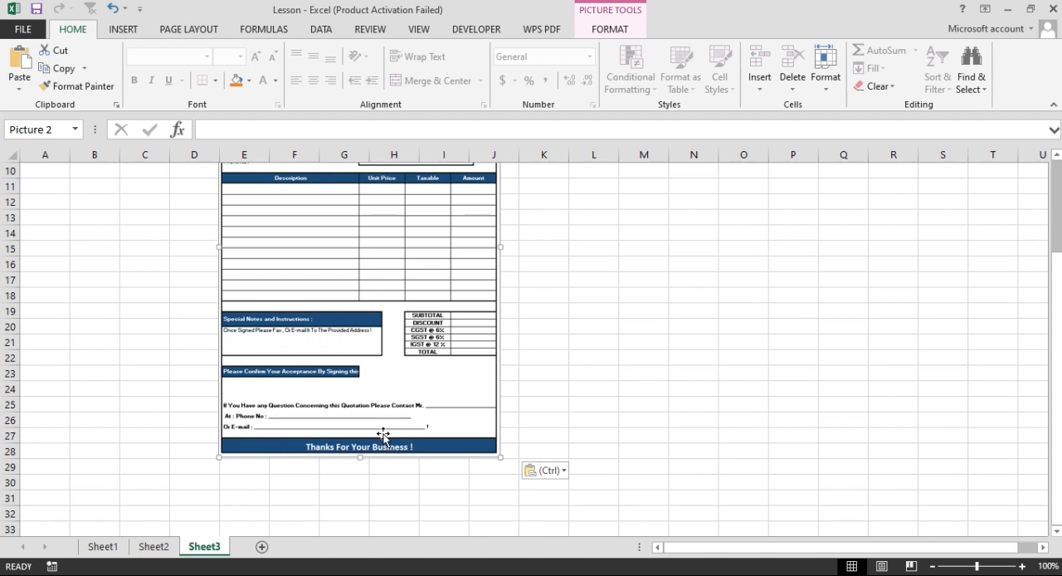
{"action": "scroll", "coordinate": [383, 434], "scroll_direction": "up", "scroll_amount": 2}
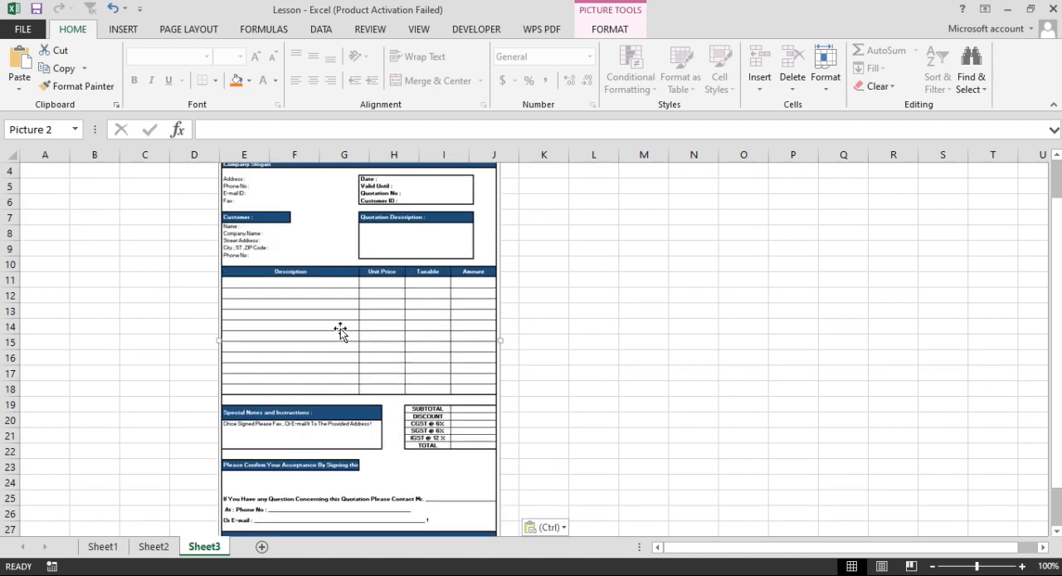
{"action": "left_click_drag", "start_coordinate": [340, 329], "coordinate": [860, 354]}
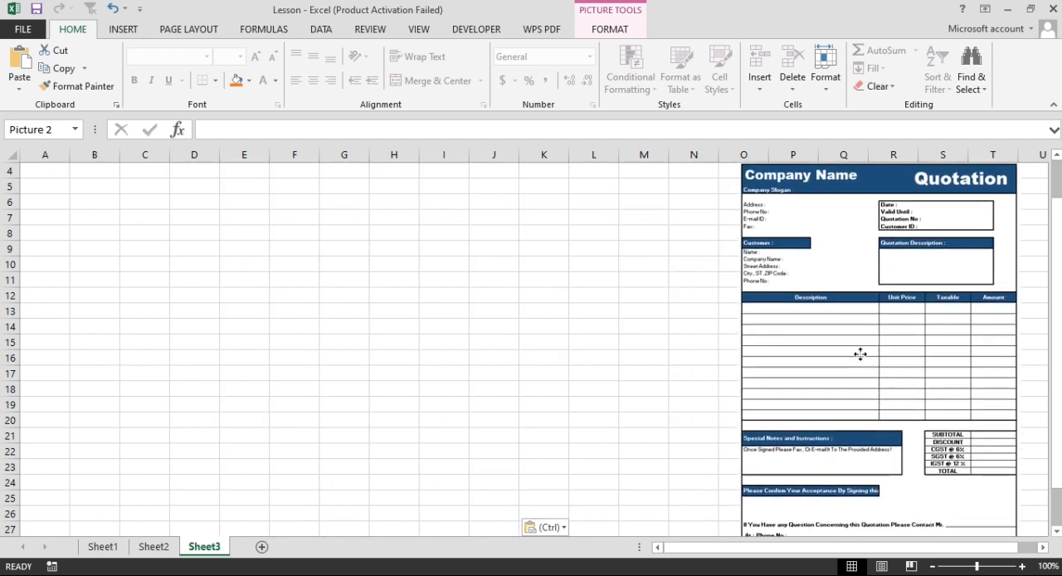
{"action": "scroll", "coordinate": [211, 320], "scroll_direction": "up", "scroll_amount": 1}
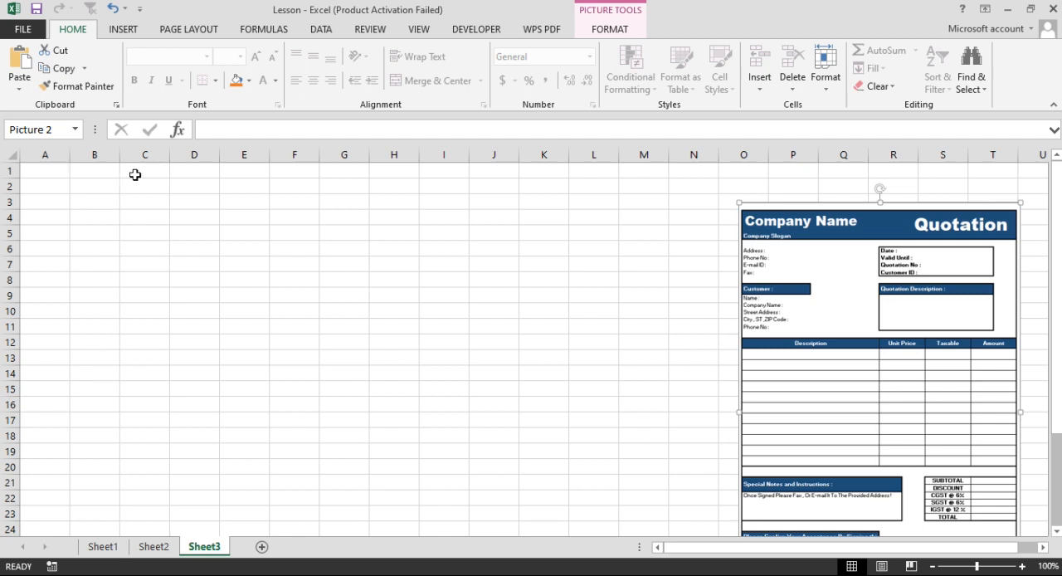
{"action": "left_click_drag", "start_coordinate": [45, 183], "coordinate": [336, 351]}
{"action": "left_click_drag", "start_coordinate": [45, 170], "coordinate": [301, 501]}
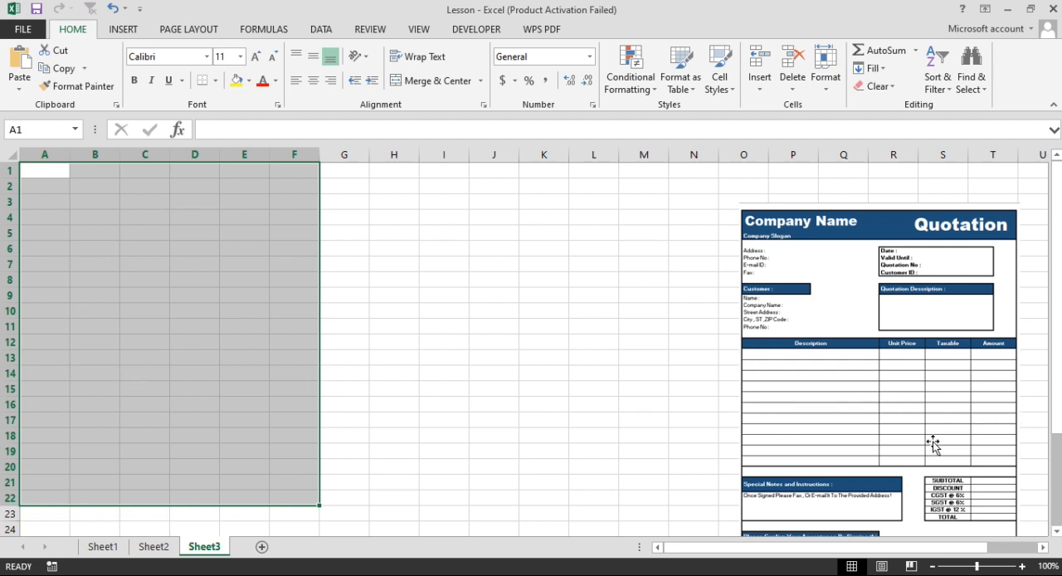
{"action": "scroll", "coordinate": [932, 446], "scroll_direction": "down", "scroll_amount": 2}
{"action": "scroll", "coordinate": [809, 405], "scroll_direction": "up", "scroll_amount": 1}
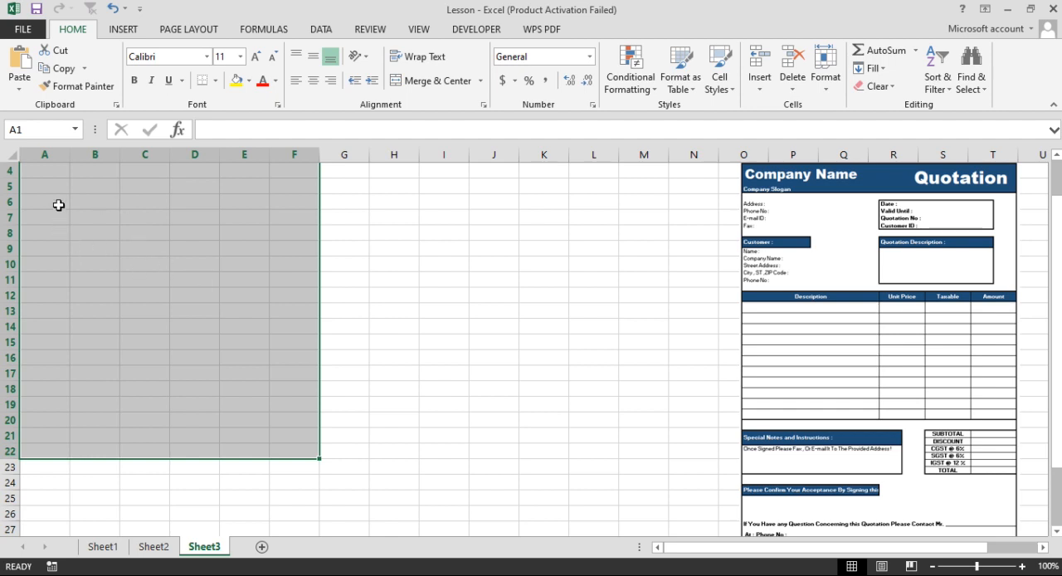
{"action": "left_click_drag", "start_coordinate": [50, 172], "coordinate": [331, 390]}
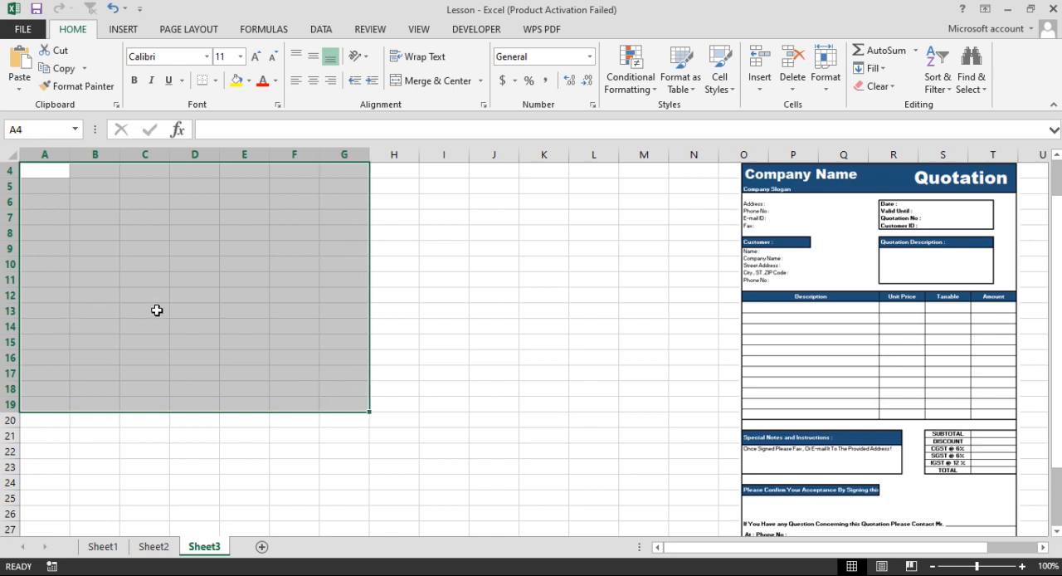
{"action": "left_click", "coordinate": [292, 301]}
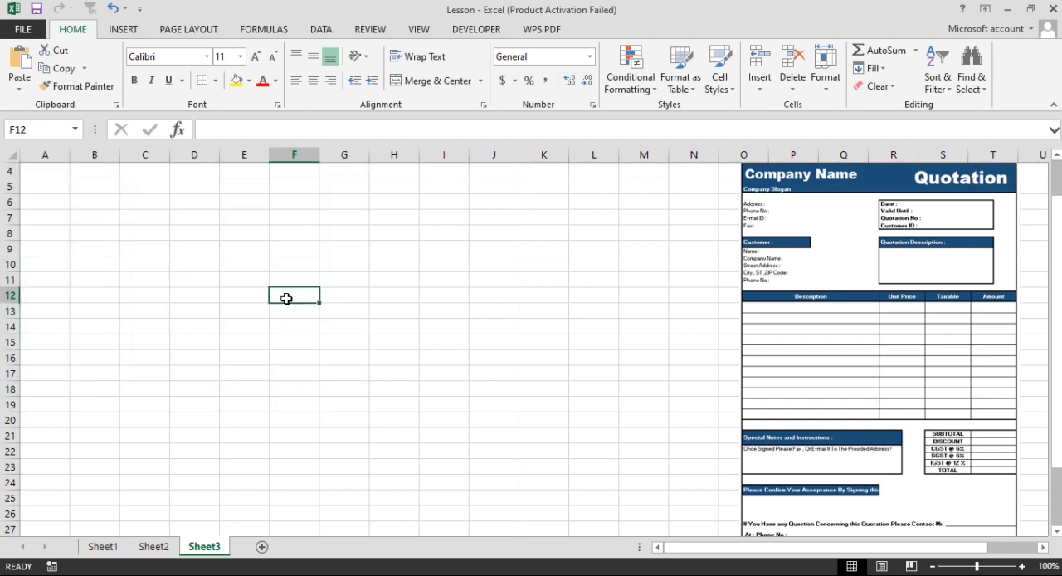
Apply All Borders to the range A4:F26.
{"action": "left_click_drag", "start_coordinate": [39, 173], "coordinate": [300, 388]}
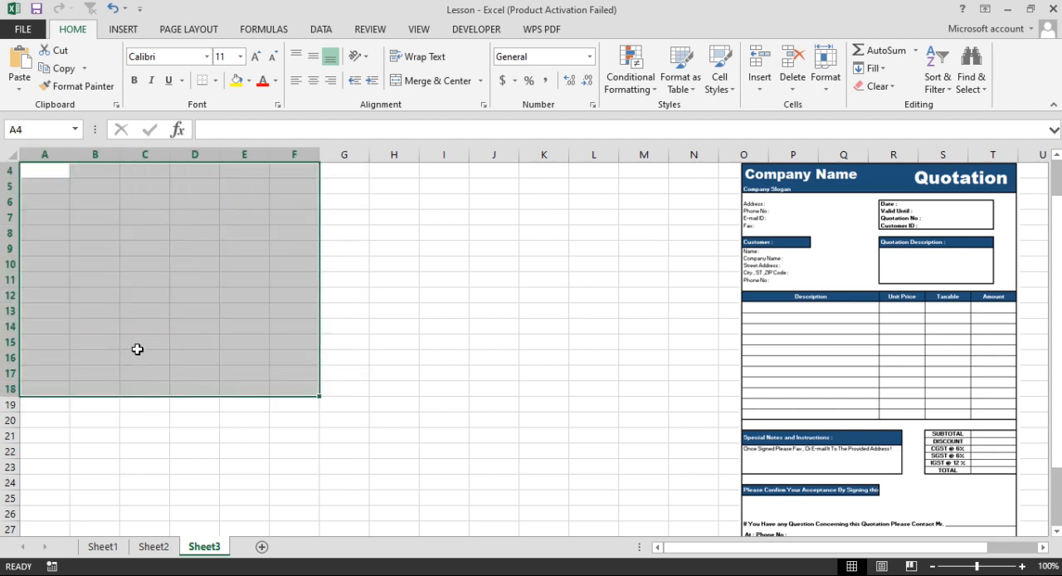
{"action": "key", "text": "shift+Down"}
{"action": "key", "text": "shift+Down"}
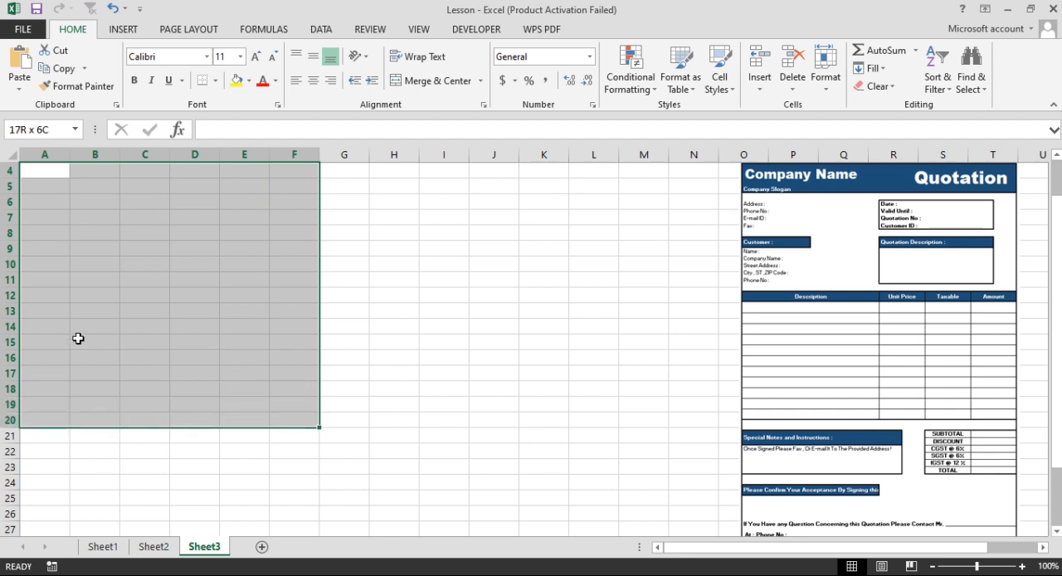
{"action": "key", "text": "shift+Down"}
{"action": "key", "text": "shift+Down"}
{"action": "key", "text": "shift+Down"}
{"action": "key", "text": "shift+Down"}
{"action": "key", "text": "shift+Down"}
{"action": "key", "text": "shift+Down"}
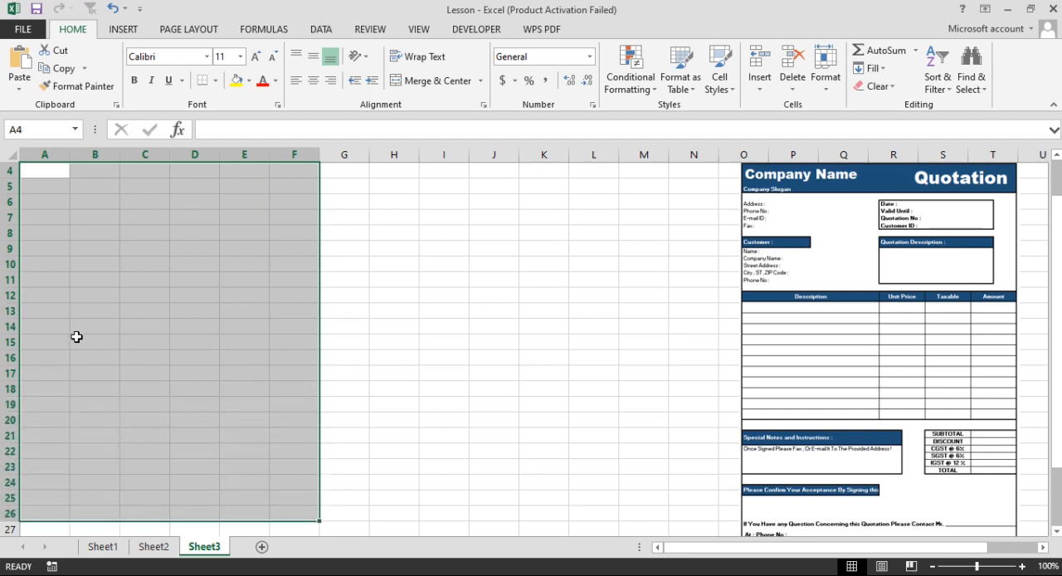
{"action": "left_click", "coordinate": [216, 86]}
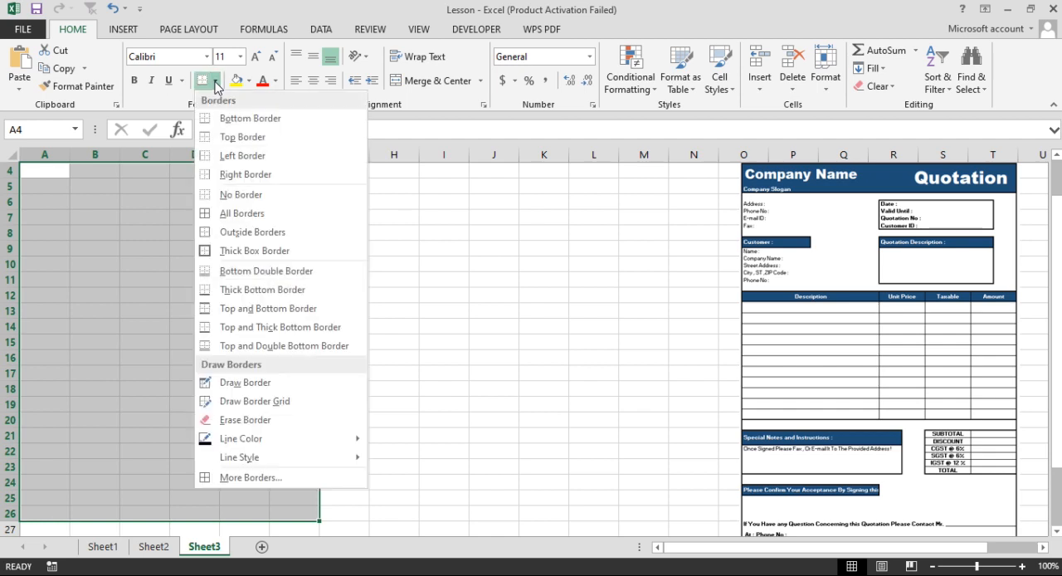
{"action": "left_click", "coordinate": [222, 211]}
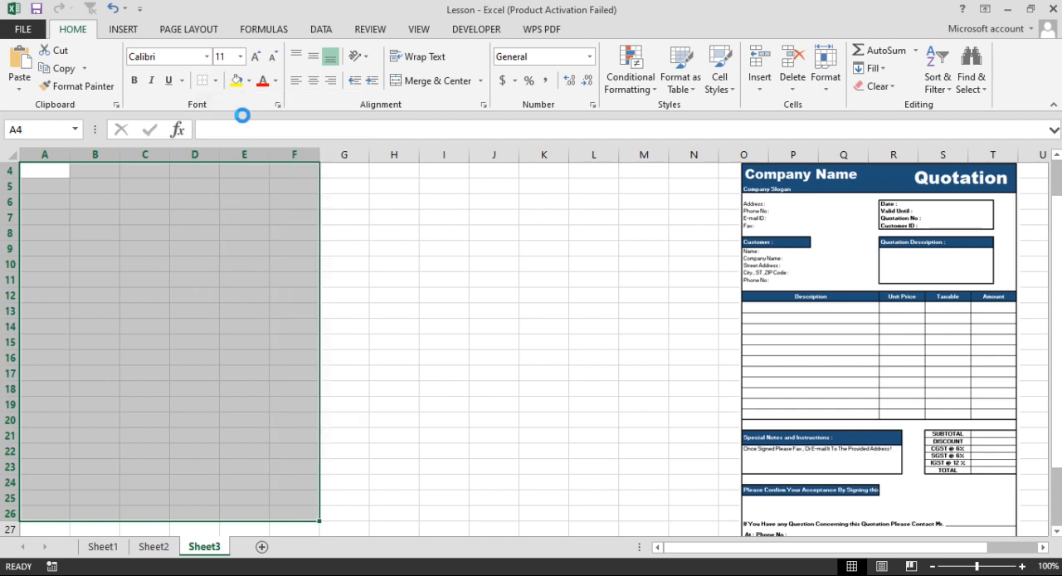
{"action": "left_click", "coordinate": [214, 83]}
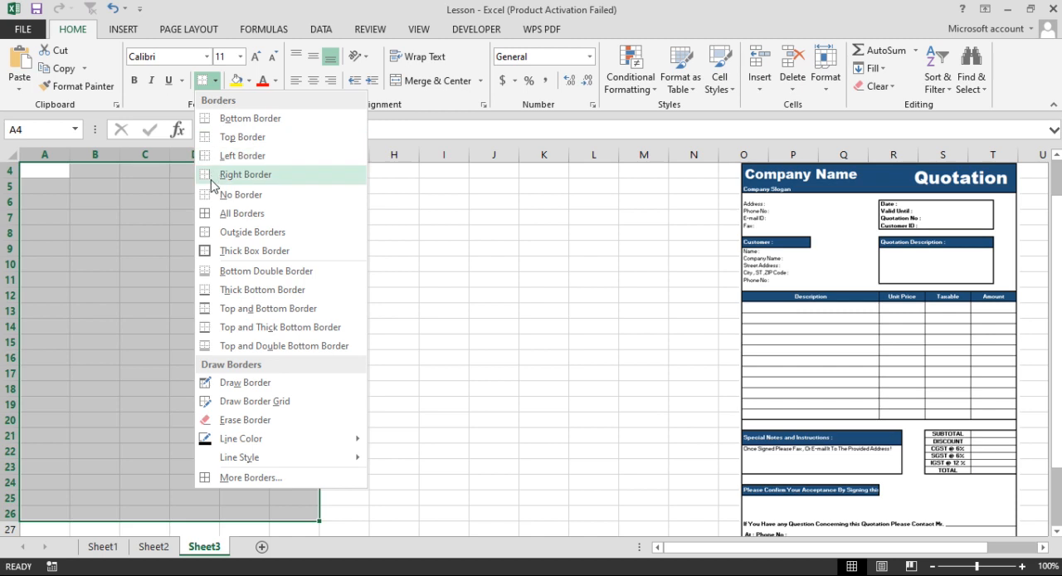
{"action": "left_click", "coordinate": [210, 214]}
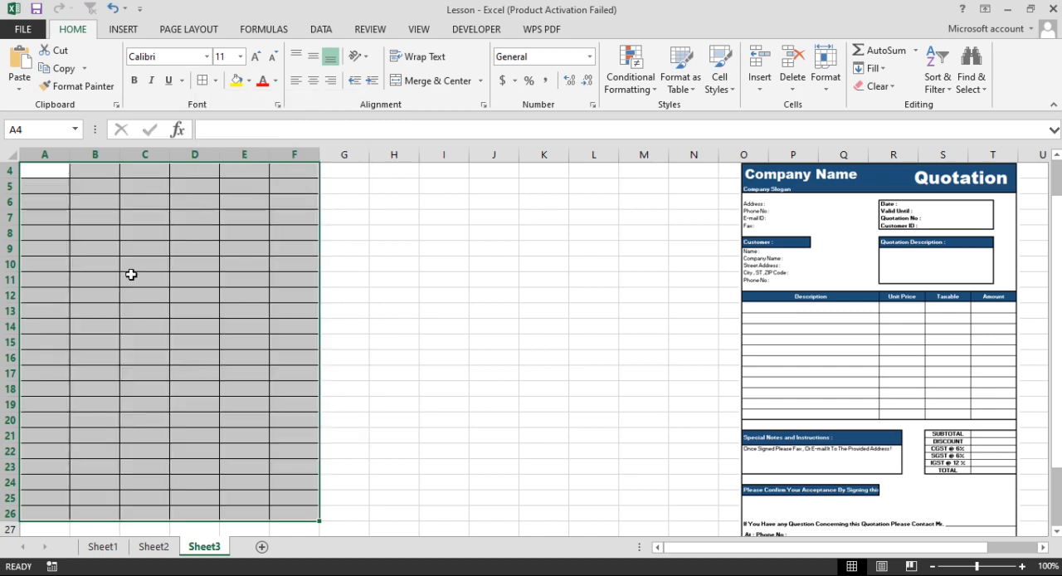
{"action": "scroll", "coordinate": [141, 282], "scroll_direction": "up", "scroll_amount": 1}
{"action": "left_click_drag", "start_coordinate": [48, 215], "coordinate": [177, 224]}
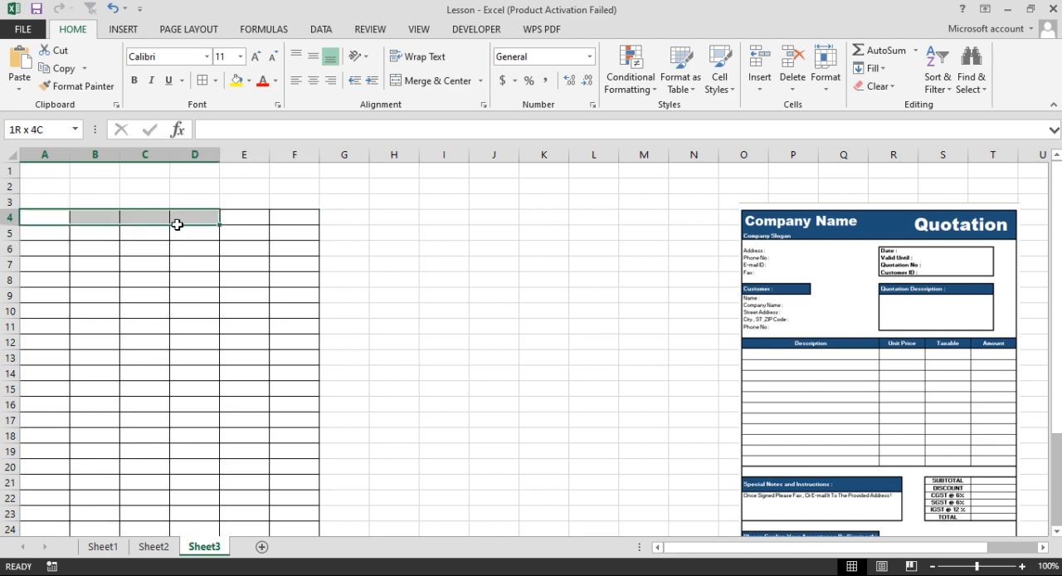
{"action": "left_click_drag", "start_coordinate": [177, 224], "coordinate": [170, 233]}
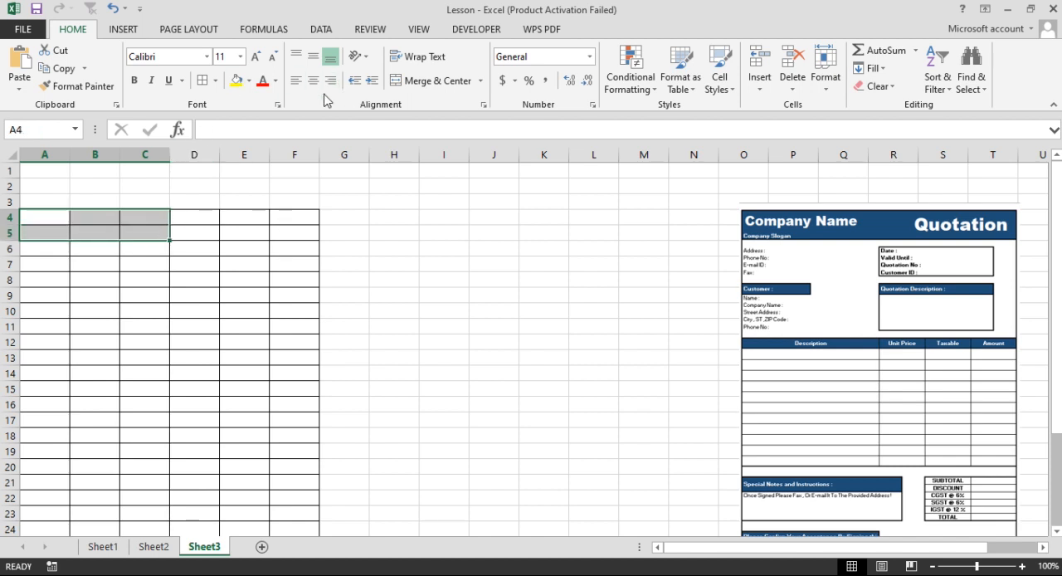
{"action": "left_click", "coordinate": [405, 80]}
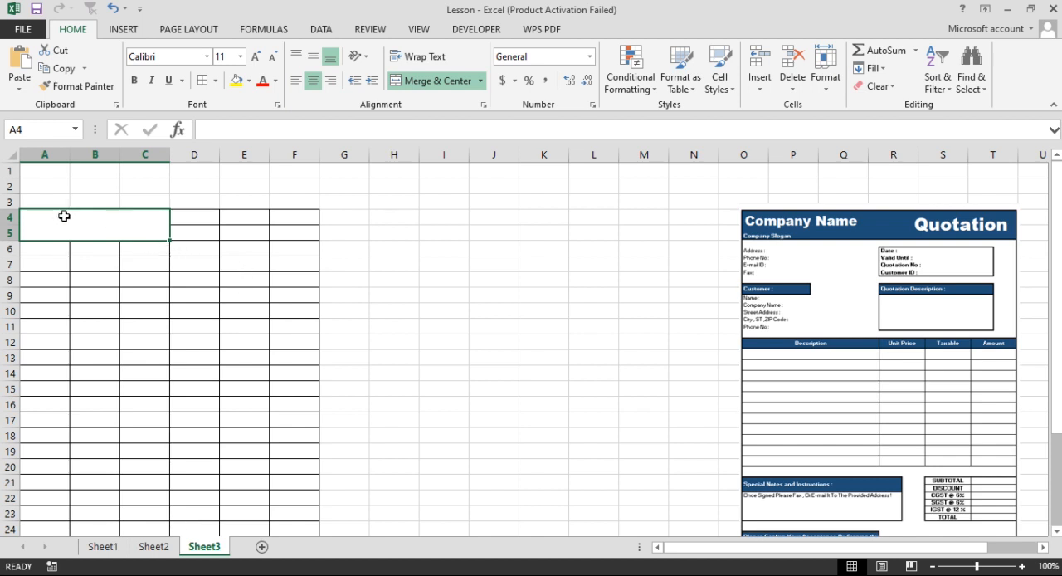
{"action": "left_click", "coordinate": [426, 83]}
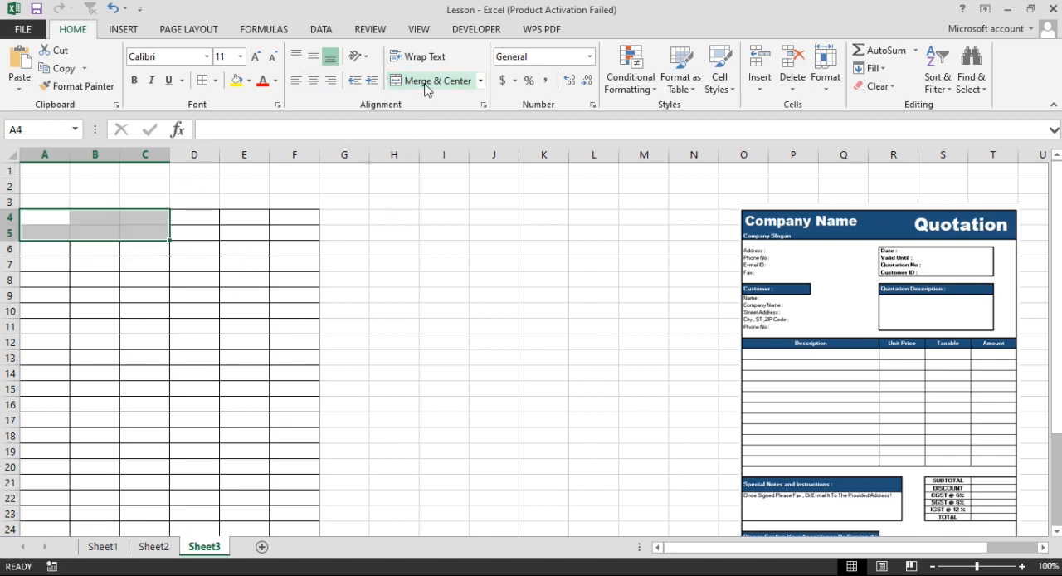
Merge cells A4:C4 and left-align the merged cell.
{"action": "left_click_drag", "start_coordinate": [43, 220], "coordinate": [153, 212]}
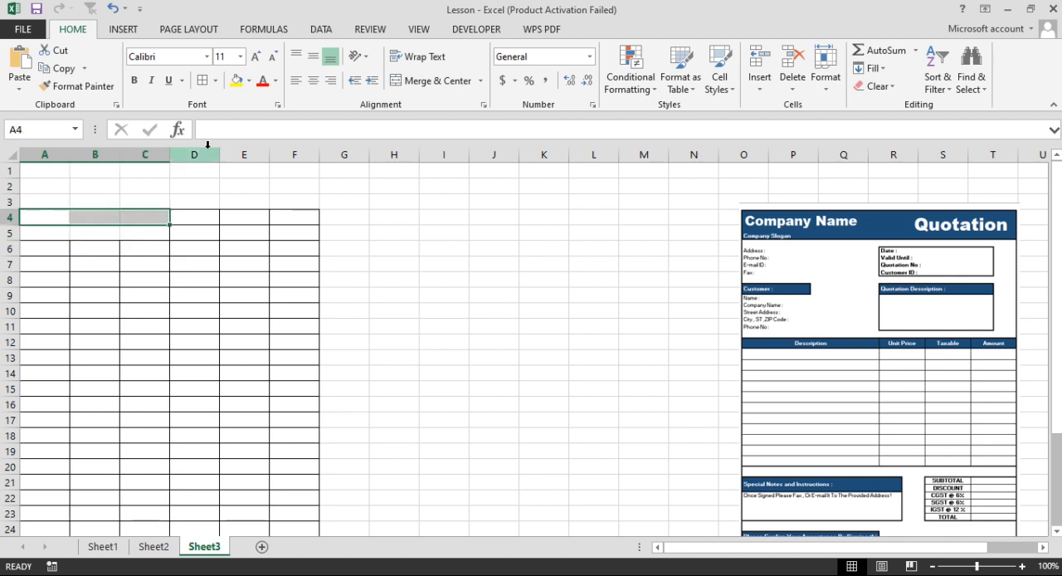
{"action": "left_click", "coordinate": [431, 81]}
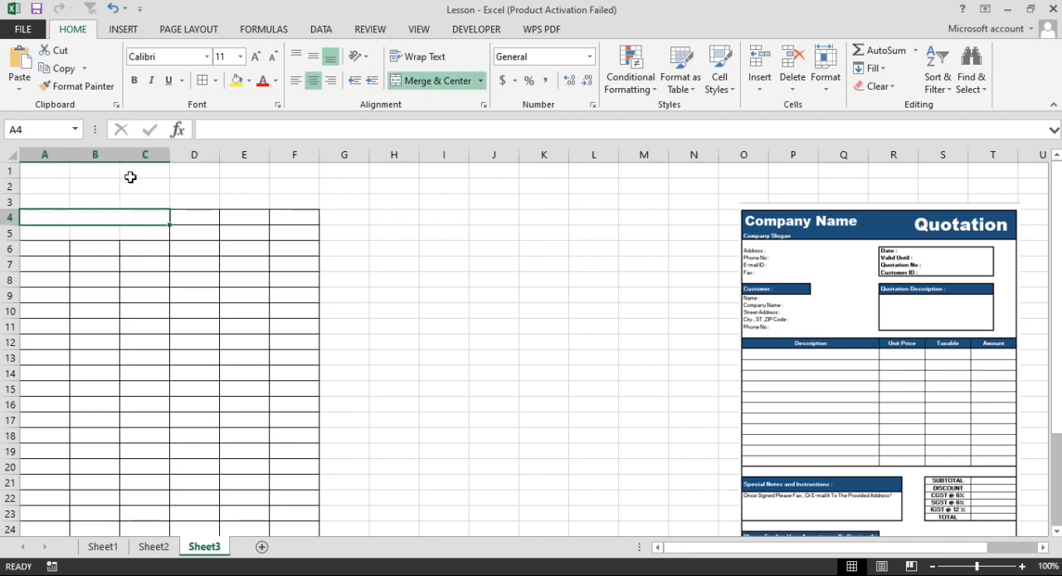
{"action": "left_click", "coordinate": [296, 80]}
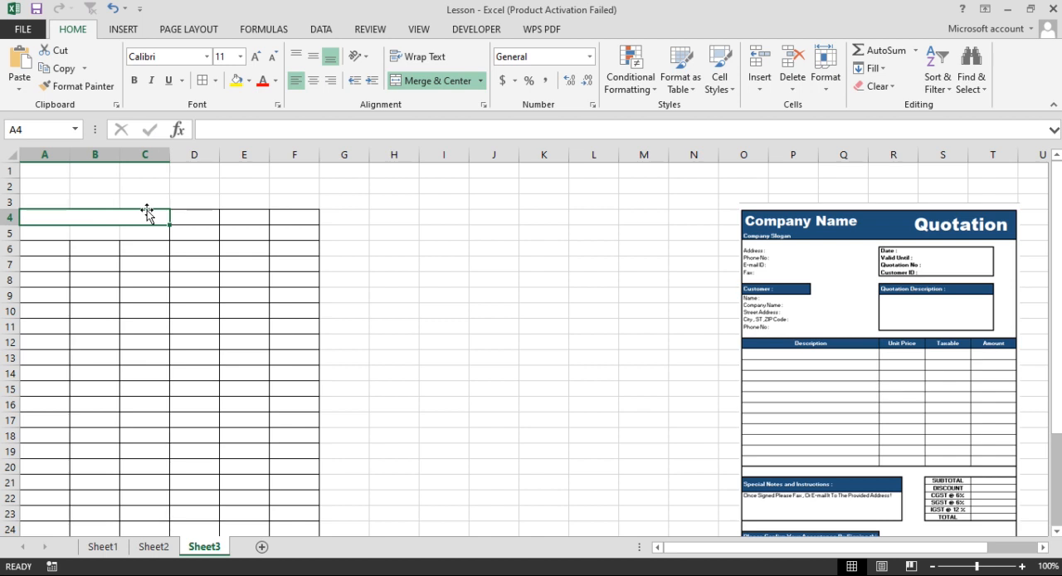
Enter the company name TIGO PLAZA in the merged cell A4.
{"action": "type", "text": "ti"}
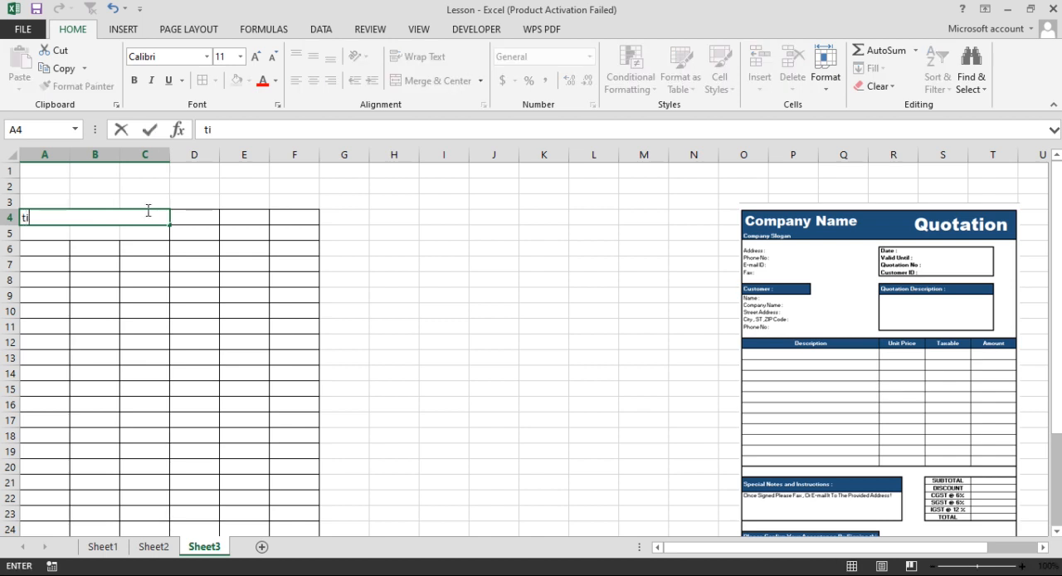
{"action": "key", "text": "BackSpace"}
{"action": "key", "text": "BackSpace"}
{"action": "key", "text": "BackSpace"}
{"action": "type", "text": "TIGO "}
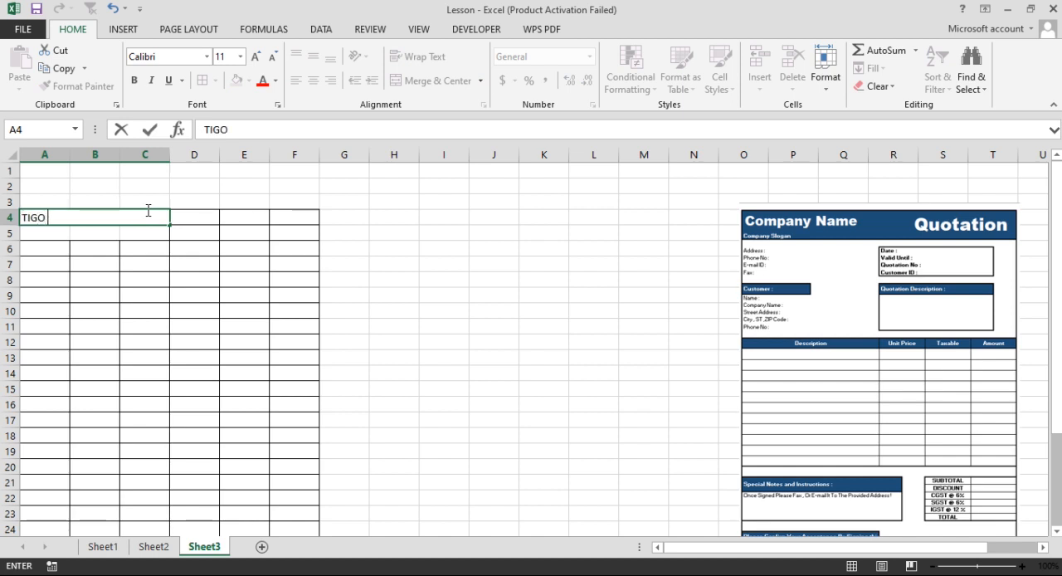
{"action": "type", "text": "PLAZA"}
{"action": "key", "text": "Return"}
Merge cells A5:C5 below the company name and left-align the merged cell.
{"action": "left_click_drag", "start_coordinate": [45, 235], "coordinate": [117, 232]}
{"action": "left_click_drag", "start_coordinate": [120, 232], "coordinate": [121, 233]}
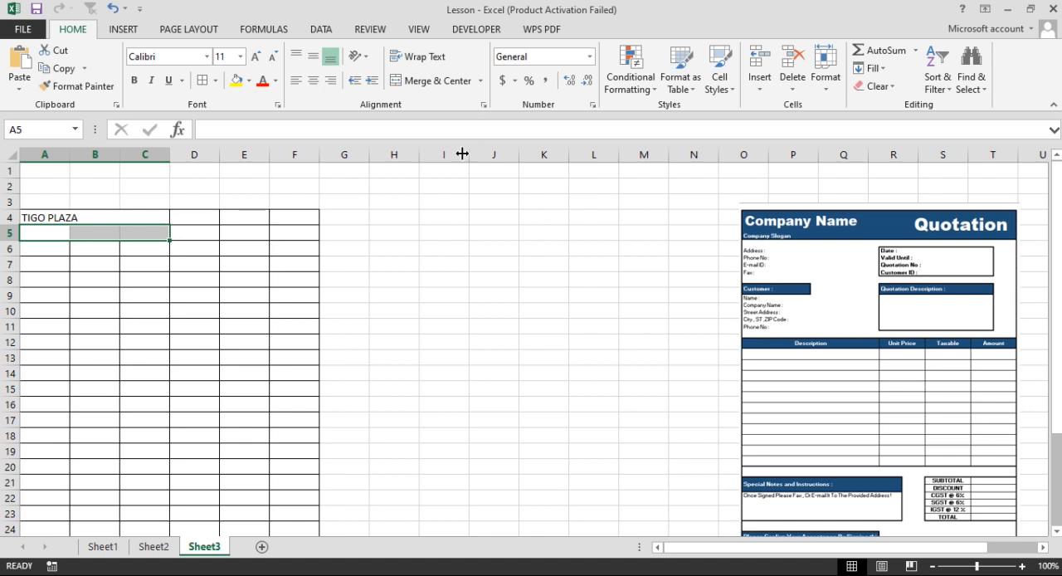
{"action": "left_click", "coordinate": [438, 86]}
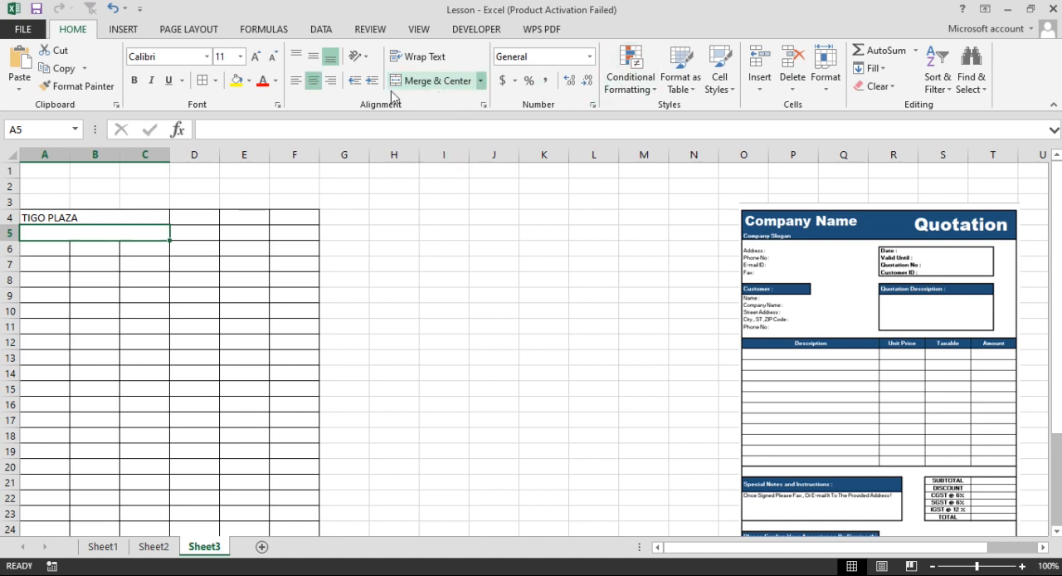
{"action": "left_click", "coordinate": [296, 80]}
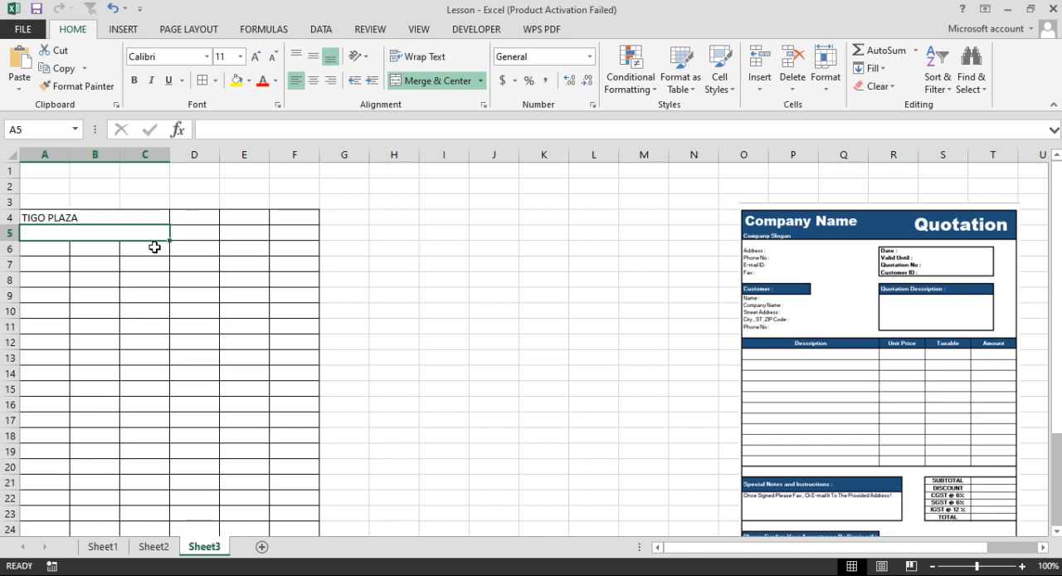
Enter the company slogan "Mirthful Moments Made Memorable" in the merged cell A5.
{"action": "type", "text": "Mir"}
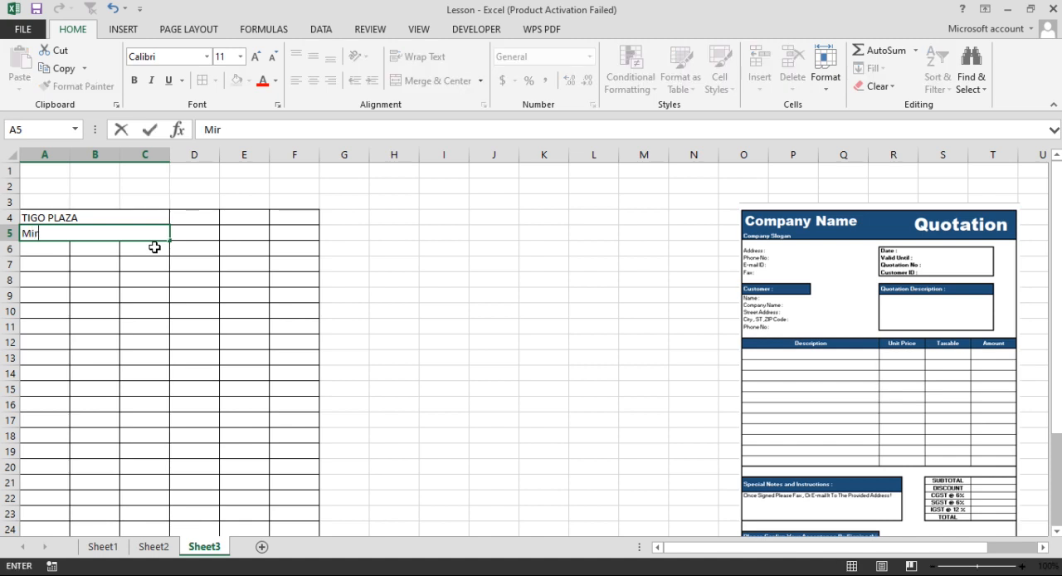
{"action": "type", "text": "thful Moments"}
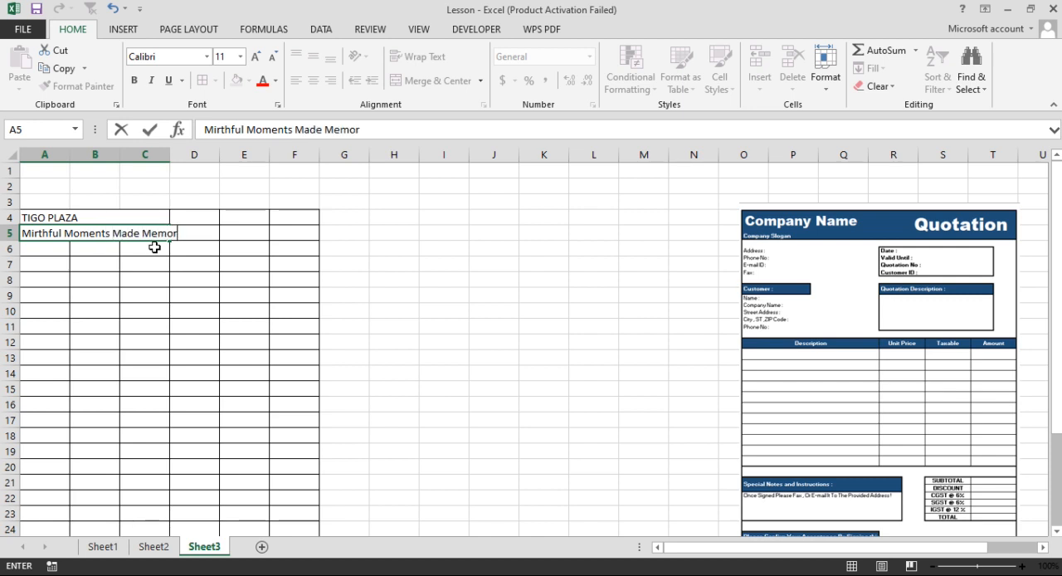
{"action": "type", "text": "Made Memorale"}
{"action": "key", "text": "BackSpace"}
{"action": "key", "text": "BackSpace"}
{"action": "type", "text": "b"}
{"action": "key", "text": "Return"}
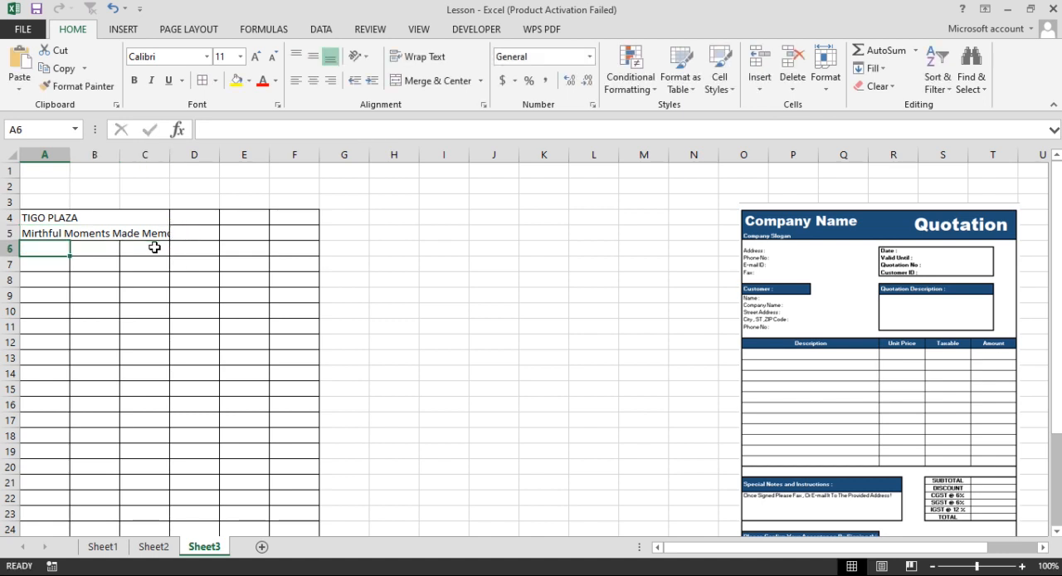
Add an exclamation mark to the end of the company slogan in merged cell A5.
{"action": "left_click", "coordinate": [151, 238]}
{"action": "left_click", "coordinate": [396, 133]}
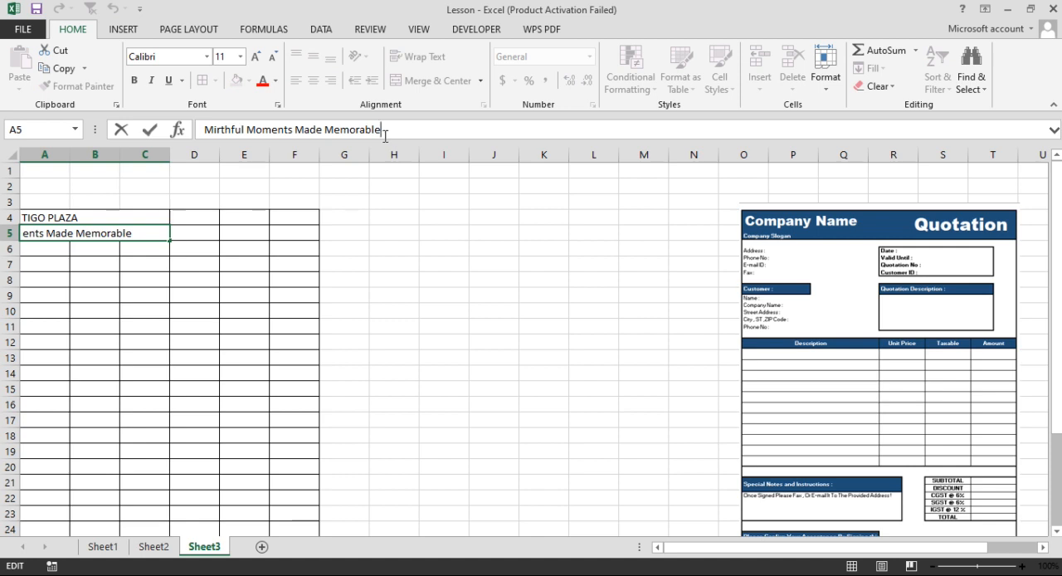
{"action": "key", "text": "Return"}
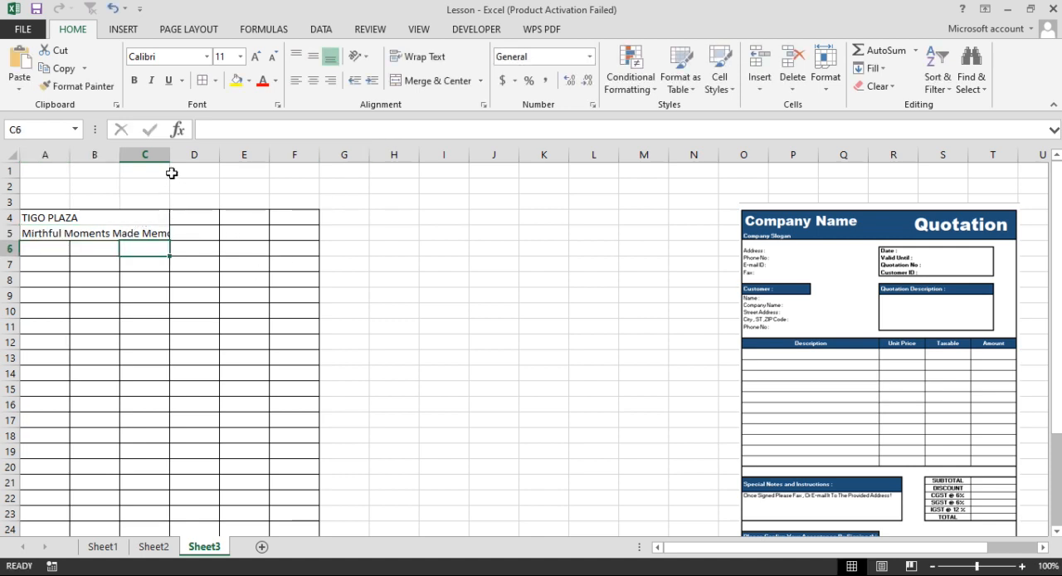
Widen column C slightly and reduce the slogan's font size in A5 to 9 so the whole text fits.
{"action": "left_click_drag", "start_coordinate": [170, 156], "coordinate": [192, 160]}
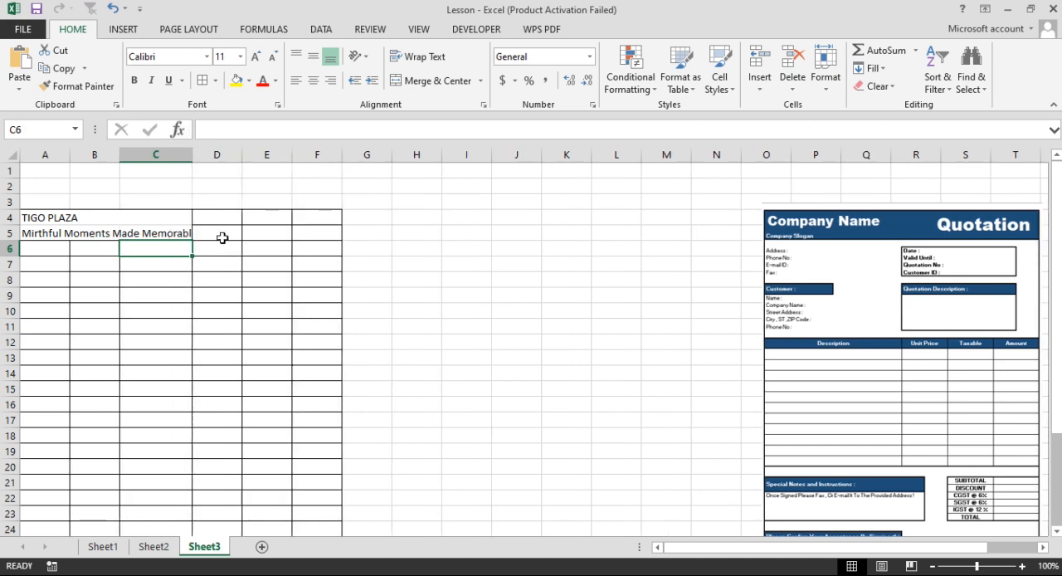
{"action": "left_click", "coordinate": [139, 233]}
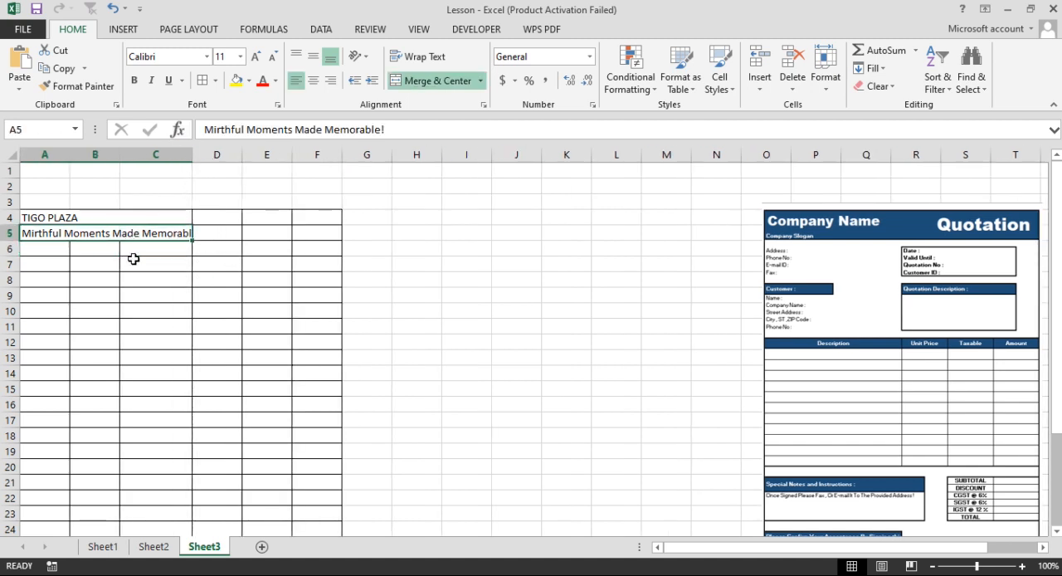
{"action": "left_click", "coordinate": [275, 57]}
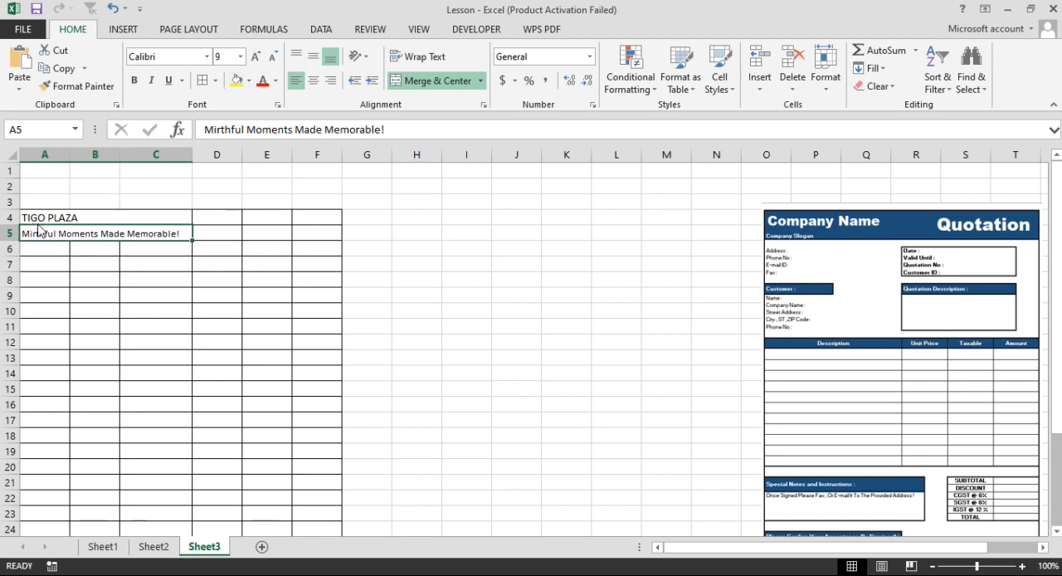
Increase the font size of the company name in A4 to 22.
{"action": "left_click", "coordinate": [38, 217]}
{"action": "left_click", "coordinate": [255, 57]}
{"action": "left_click", "coordinate": [255, 57]}
{"action": "left_click", "coordinate": [256, 57]}
{"action": "left_click", "coordinate": [256, 57]}
{"action": "left_click", "coordinate": [257, 60]}
{"action": "left_click", "coordinate": [257, 60]}
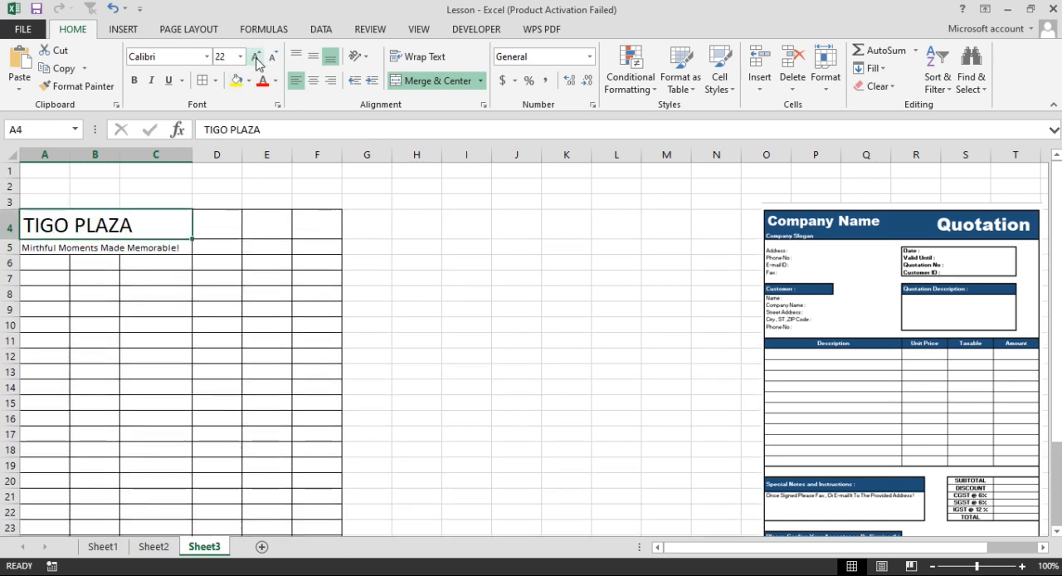
Merge and center cells D4:F5 beside the company name and enter the title "quotation" there.
{"action": "left_click_drag", "start_coordinate": [217, 229], "coordinate": [314, 226]}
{"action": "left_click_drag", "start_coordinate": [217, 226], "coordinate": [316, 244]}
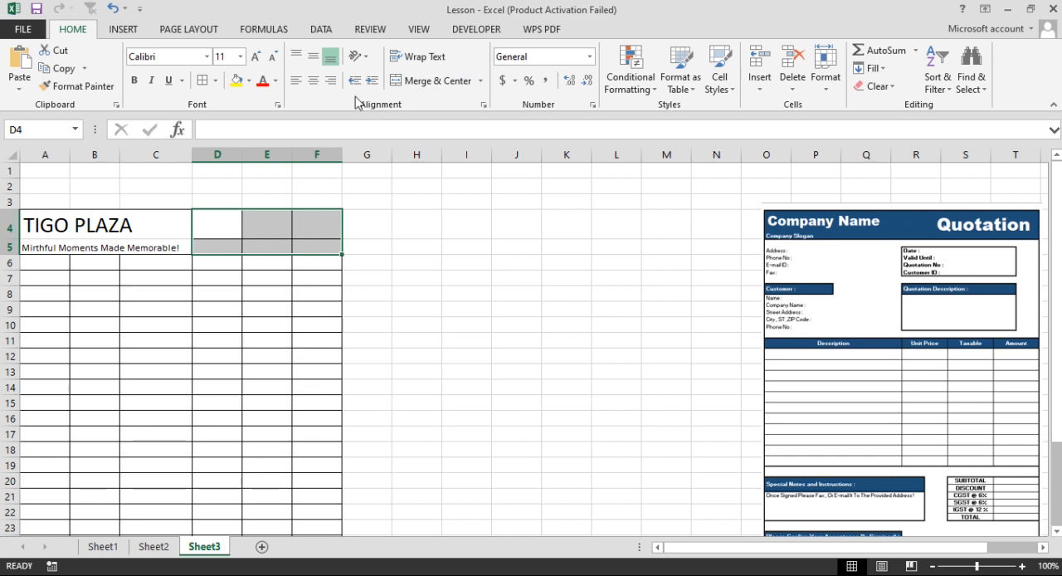
{"action": "left_click", "coordinate": [408, 83]}
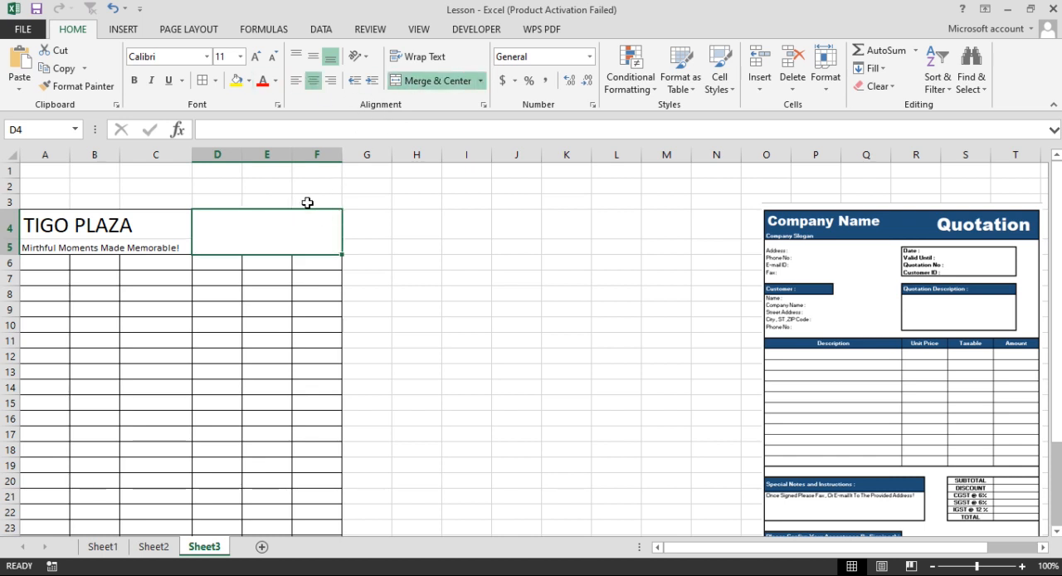
{"action": "type", "text": "quotation"}
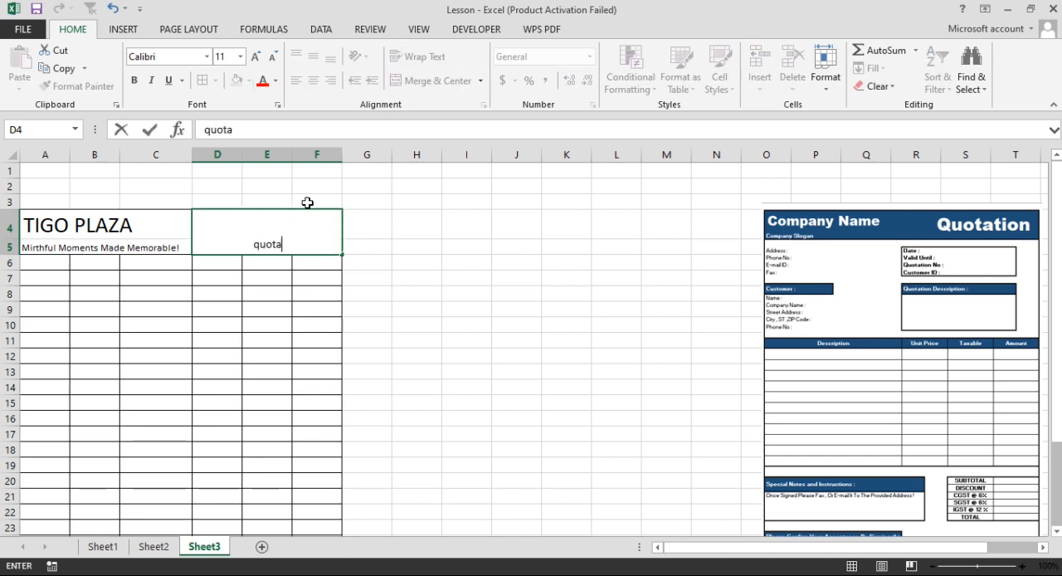
{"action": "key", "text": "Return"}
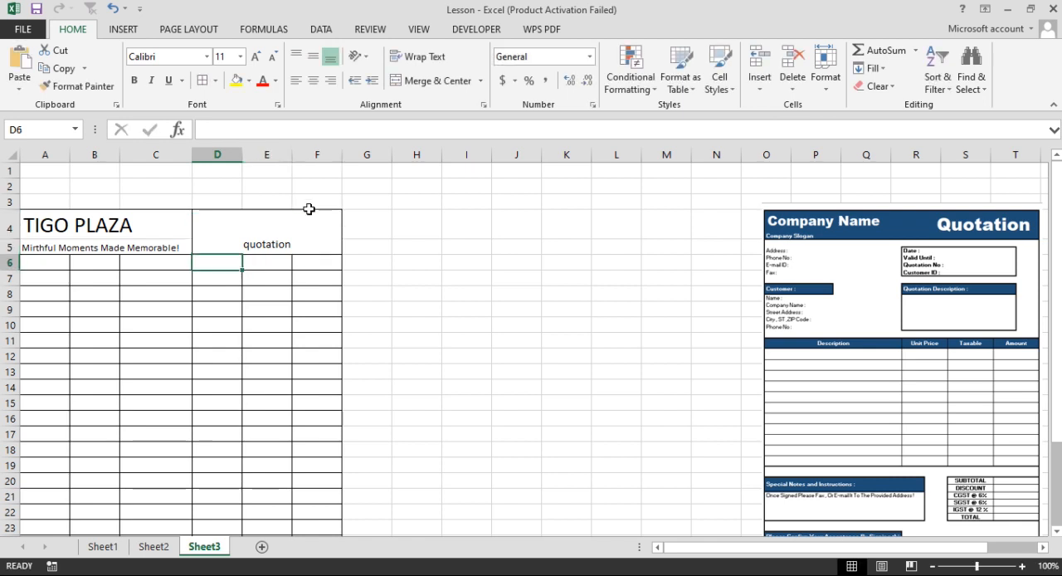
Align the quotation title in D4 vertically to the middle and horizontally to the right, at font size 24.
{"action": "left_click", "coordinate": [280, 247]}
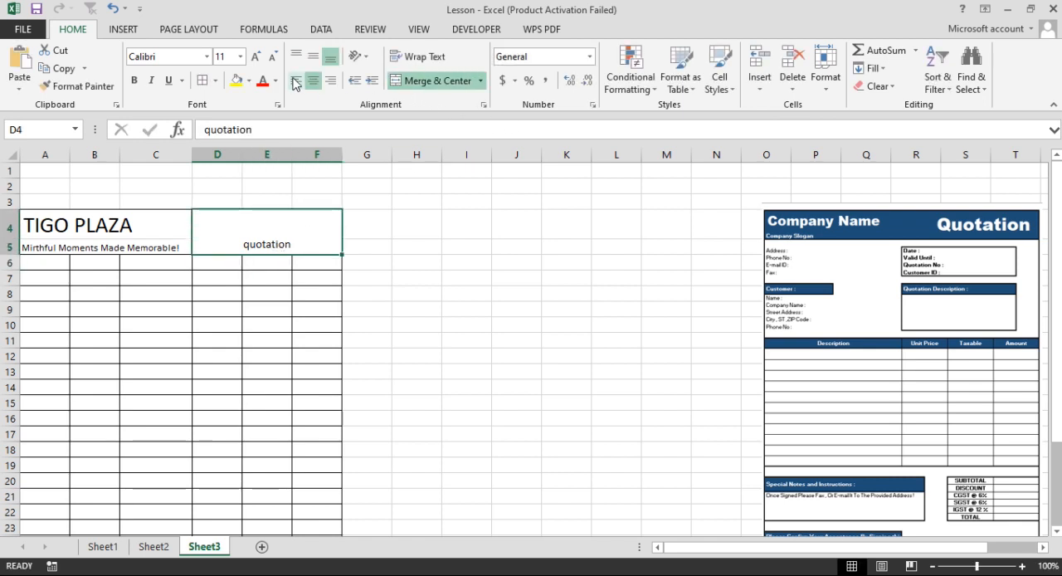
{"action": "left_click", "coordinate": [313, 56]}
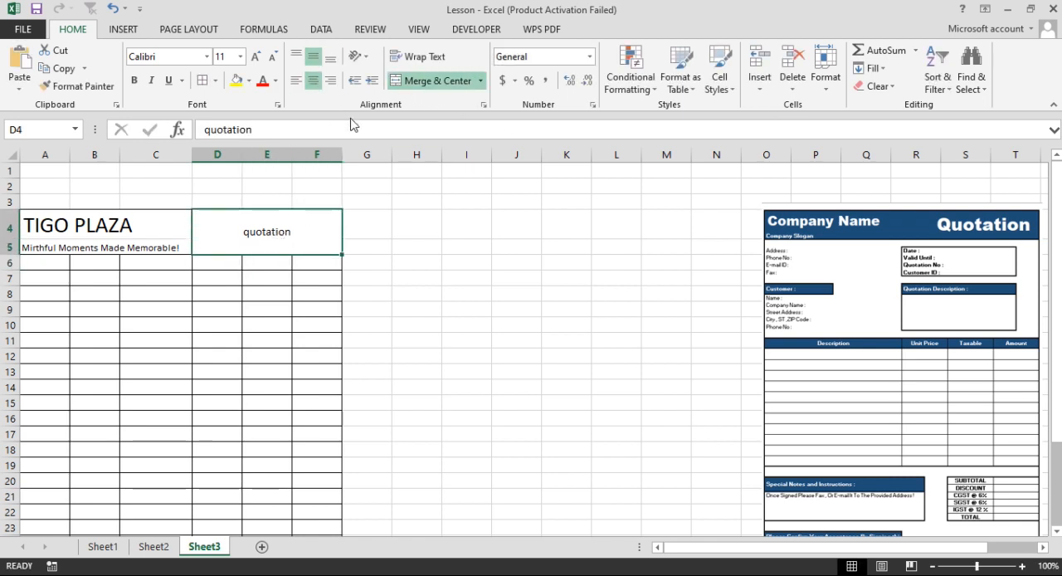
{"action": "left_click", "coordinate": [330, 80]}
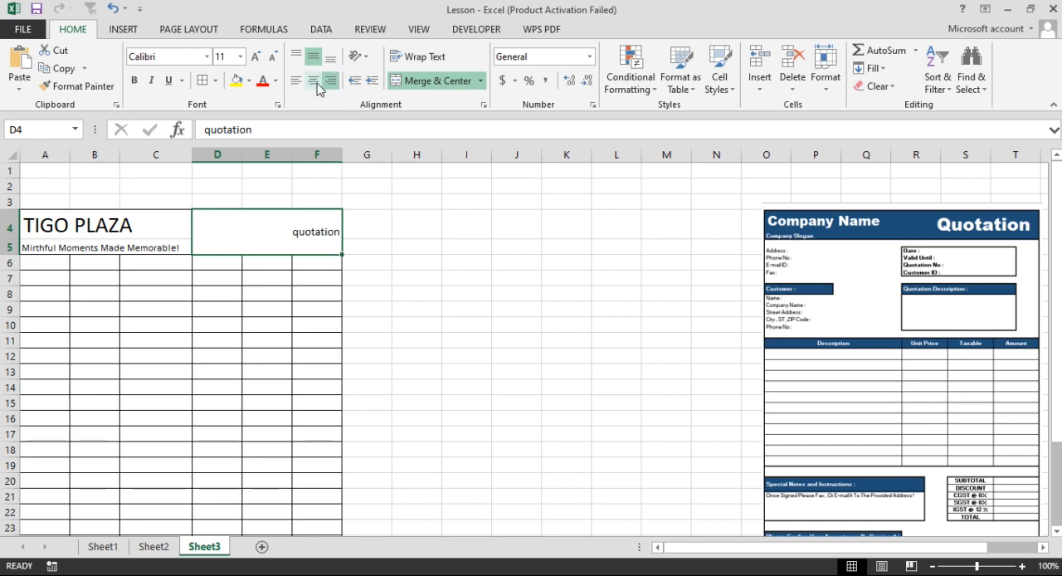
{"action": "left_click", "coordinate": [255, 56]}
{"action": "left_click", "coordinate": [256, 56]}
{"action": "left_click", "coordinate": [256, 56]}
{"action": "left_click", "coordinate": [256, 56]}
{"action": "left_click", "coordinate": [256, 56]}
{"action": "left_click", "coordinate": [255, 57]}
{"action": "left_click", "coordinate": [256, 56]}
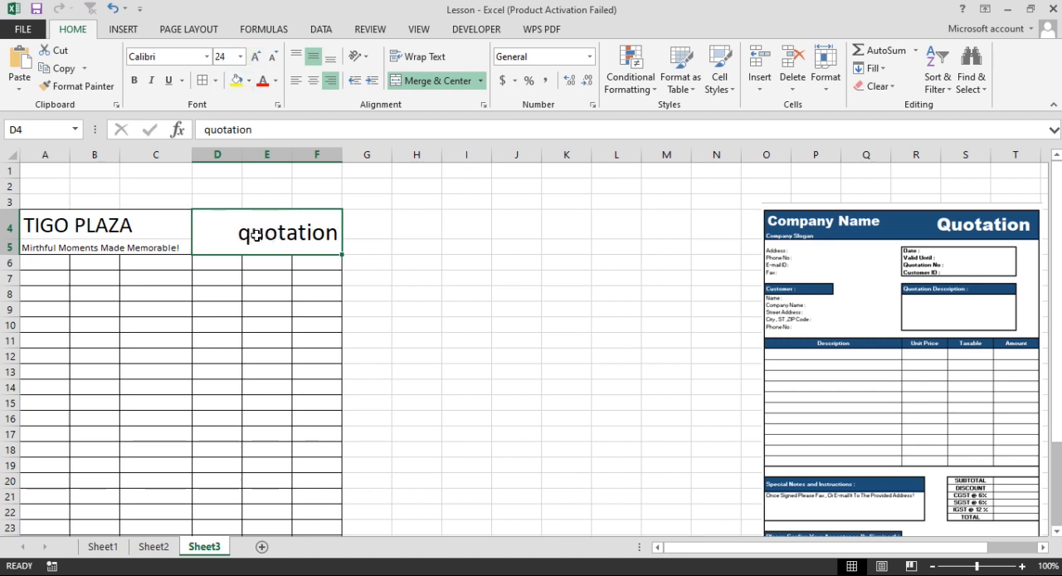
Capitalize the first letter of the title in D4 so it reads "Quotation".
{"action": "double_click", "coordinate": [265, 234]}
{"action": "left_click_drag", "start_coordinate": [251, 234], "coordinate": [215, 234]}
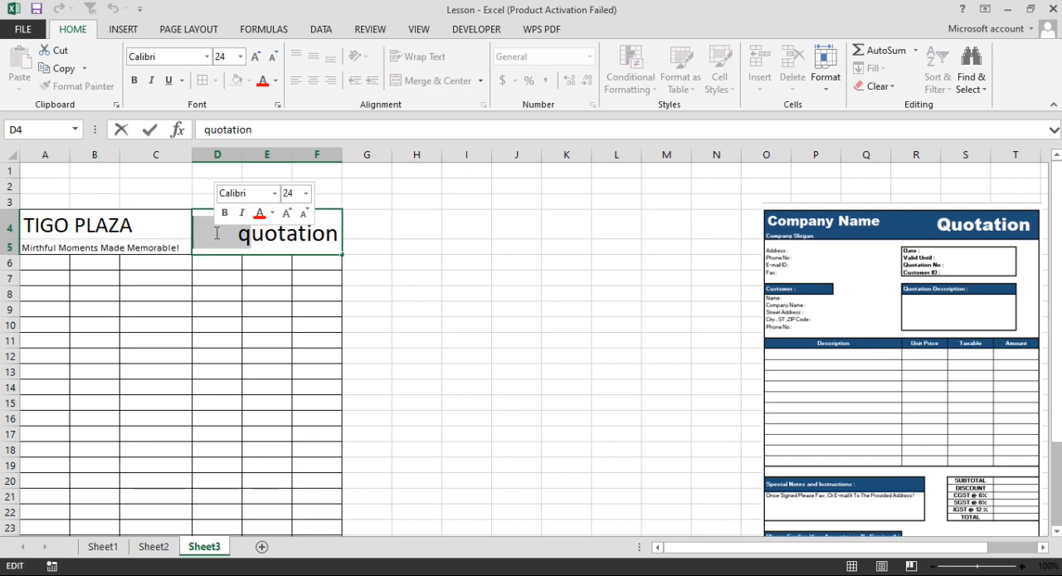
{"action": "type", "text": "Q"}
{"action": "key", "text": "Return"}
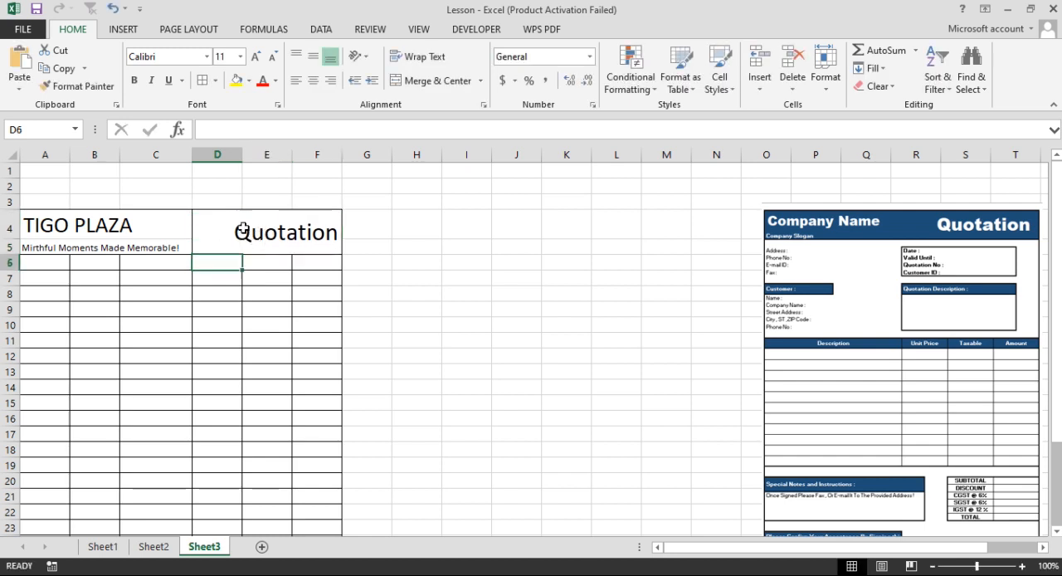
Fill the header block A4:F5 with the standard dark blue color and make its text white.
{"action": "left_click", "coordinate": [293, 239]}
{"action": "left_click_drag", "start_coordinate": [125, 231], "coordinate": [249, 230]}
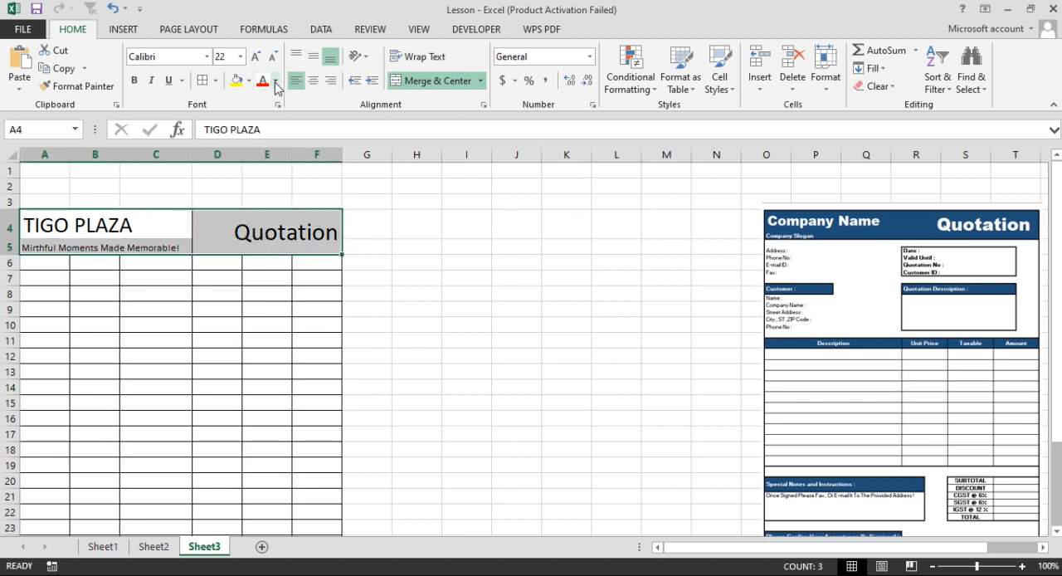
{"action": "left_click", "coordinate": [249, 80]}
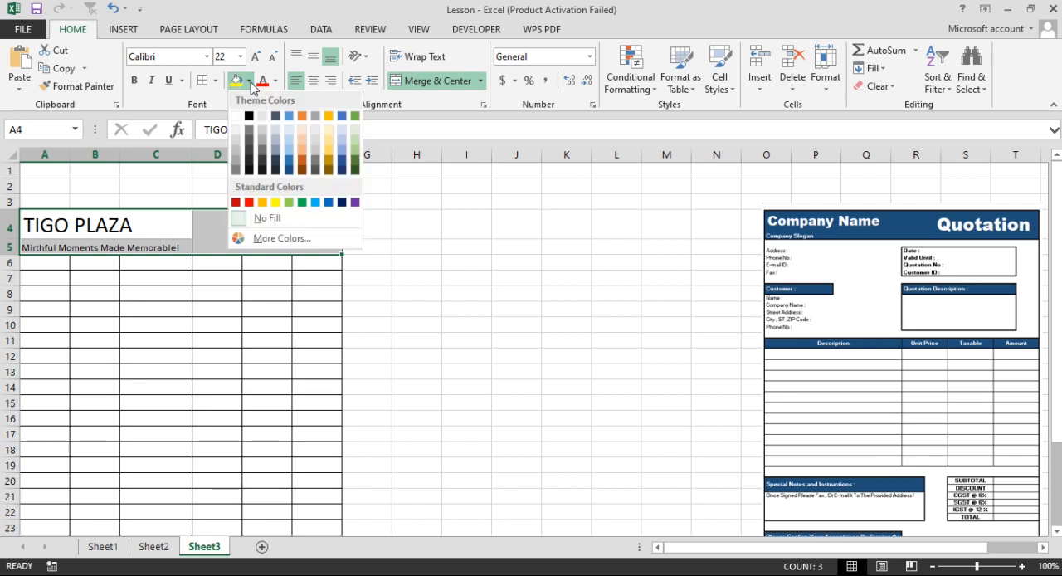
{"action": "left_click", "coordinate": [341, 200]}
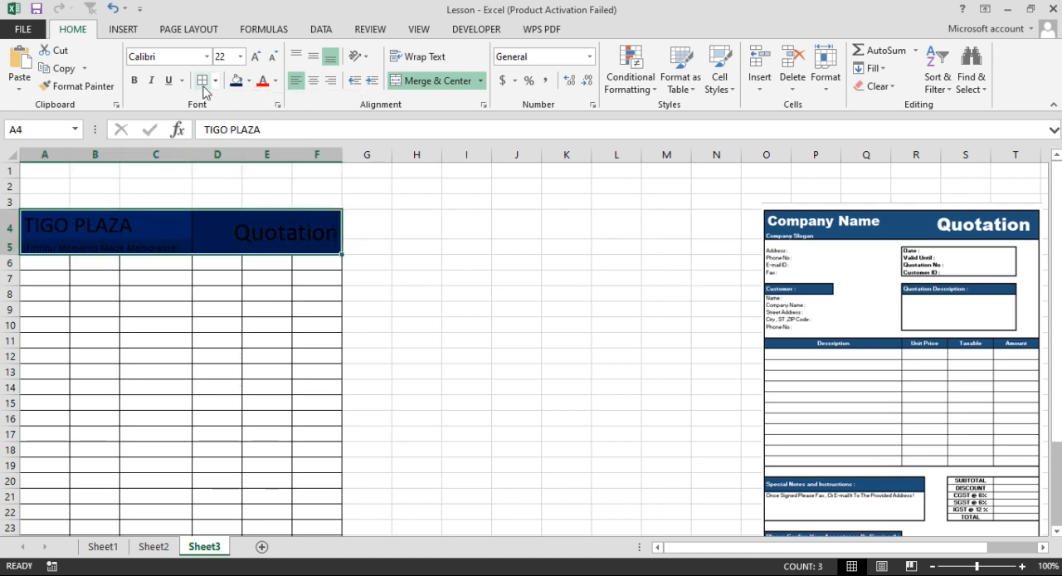
{"action": "left_click", "coordinate": [276, 83]}
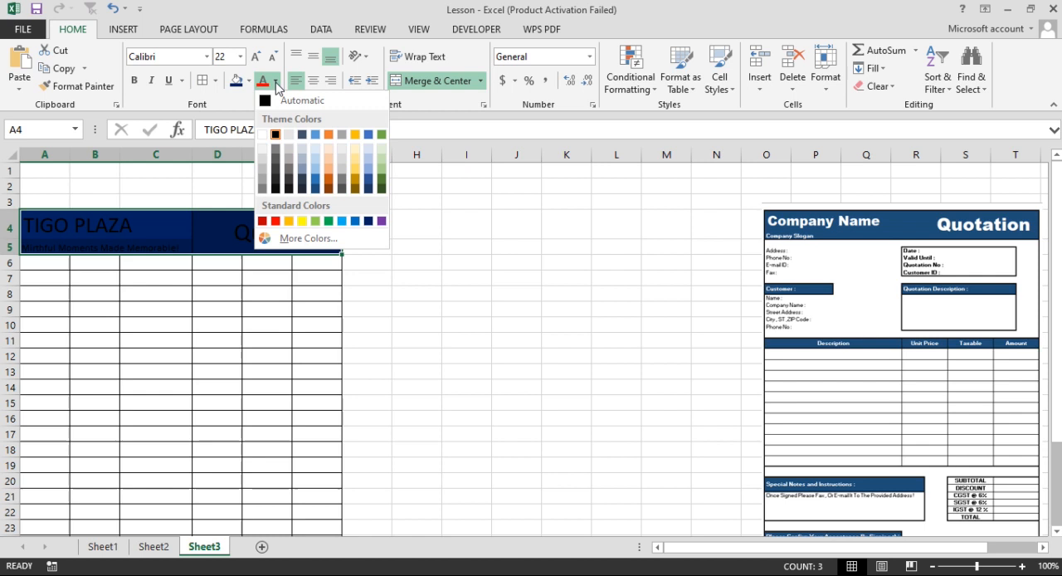
{"action": "left_click", "coordinate": [262, 137]}
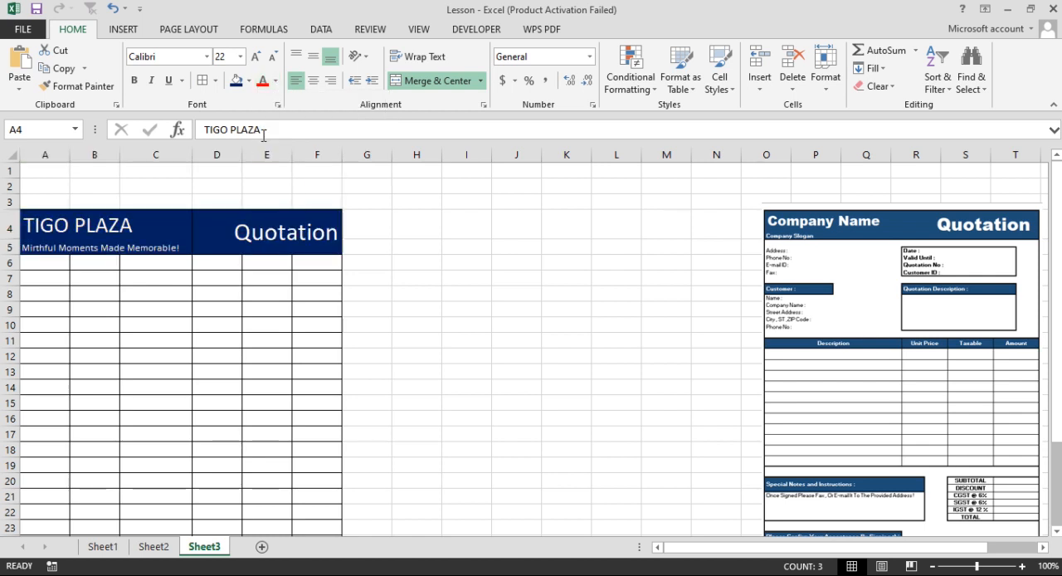
{"action": "left_click", "coordinate": [232, 290]}
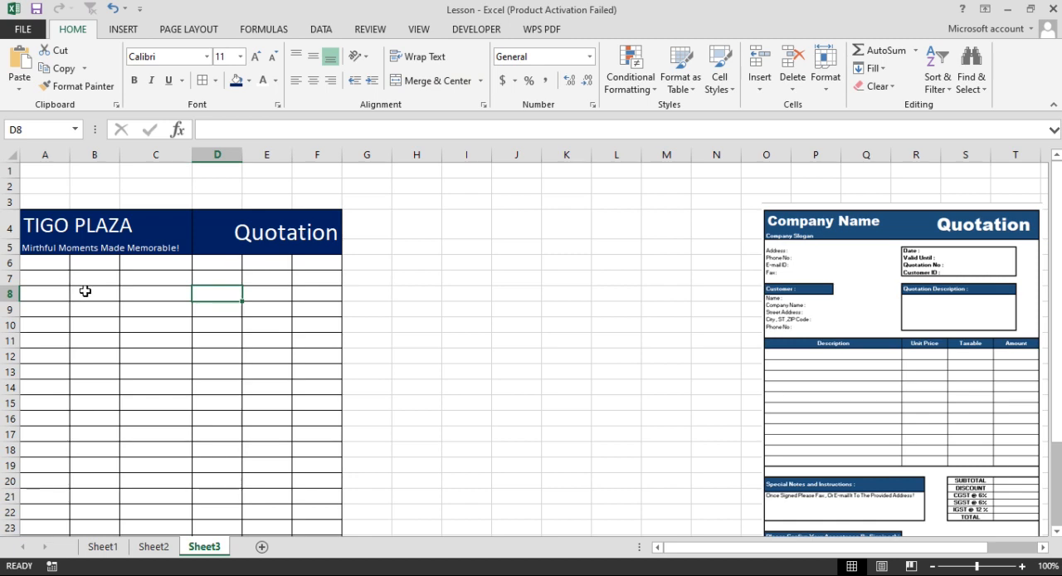